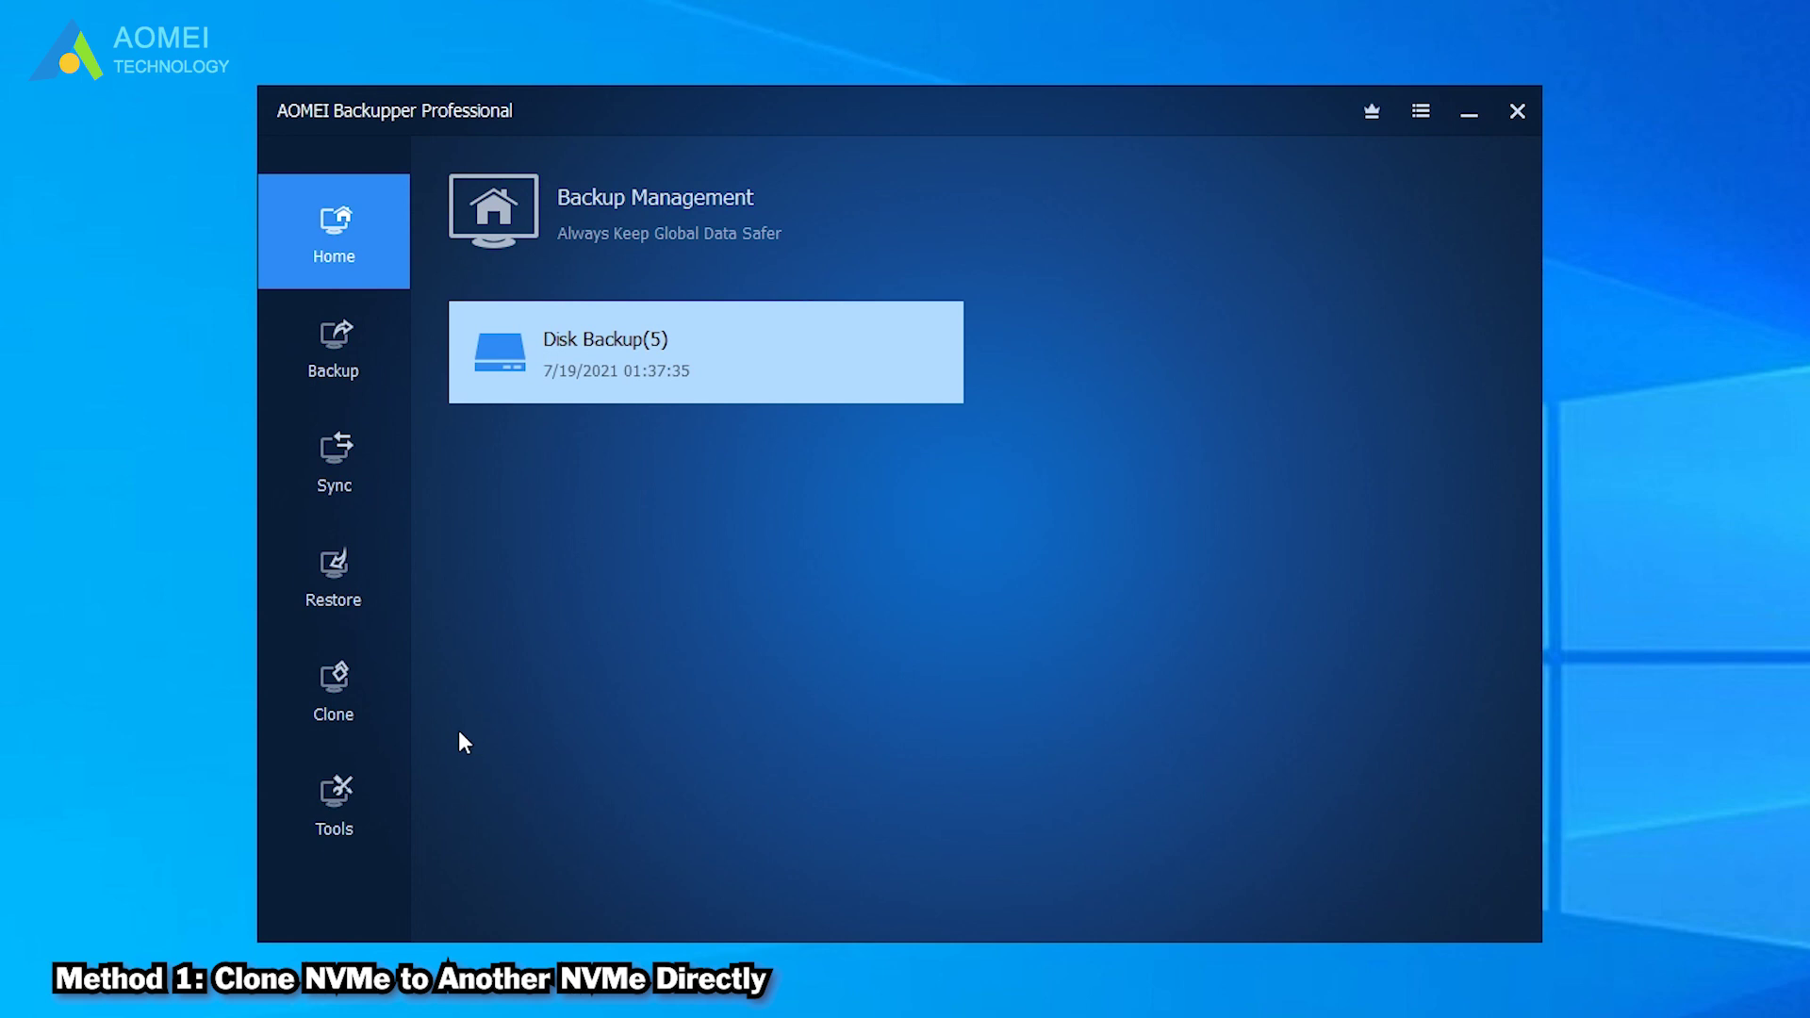
# Set up a Disk Clone from Disk3 (60 GB) to Disk2 (800 GB), confirming the overwrite warning
pyautogui.click(398, 714)
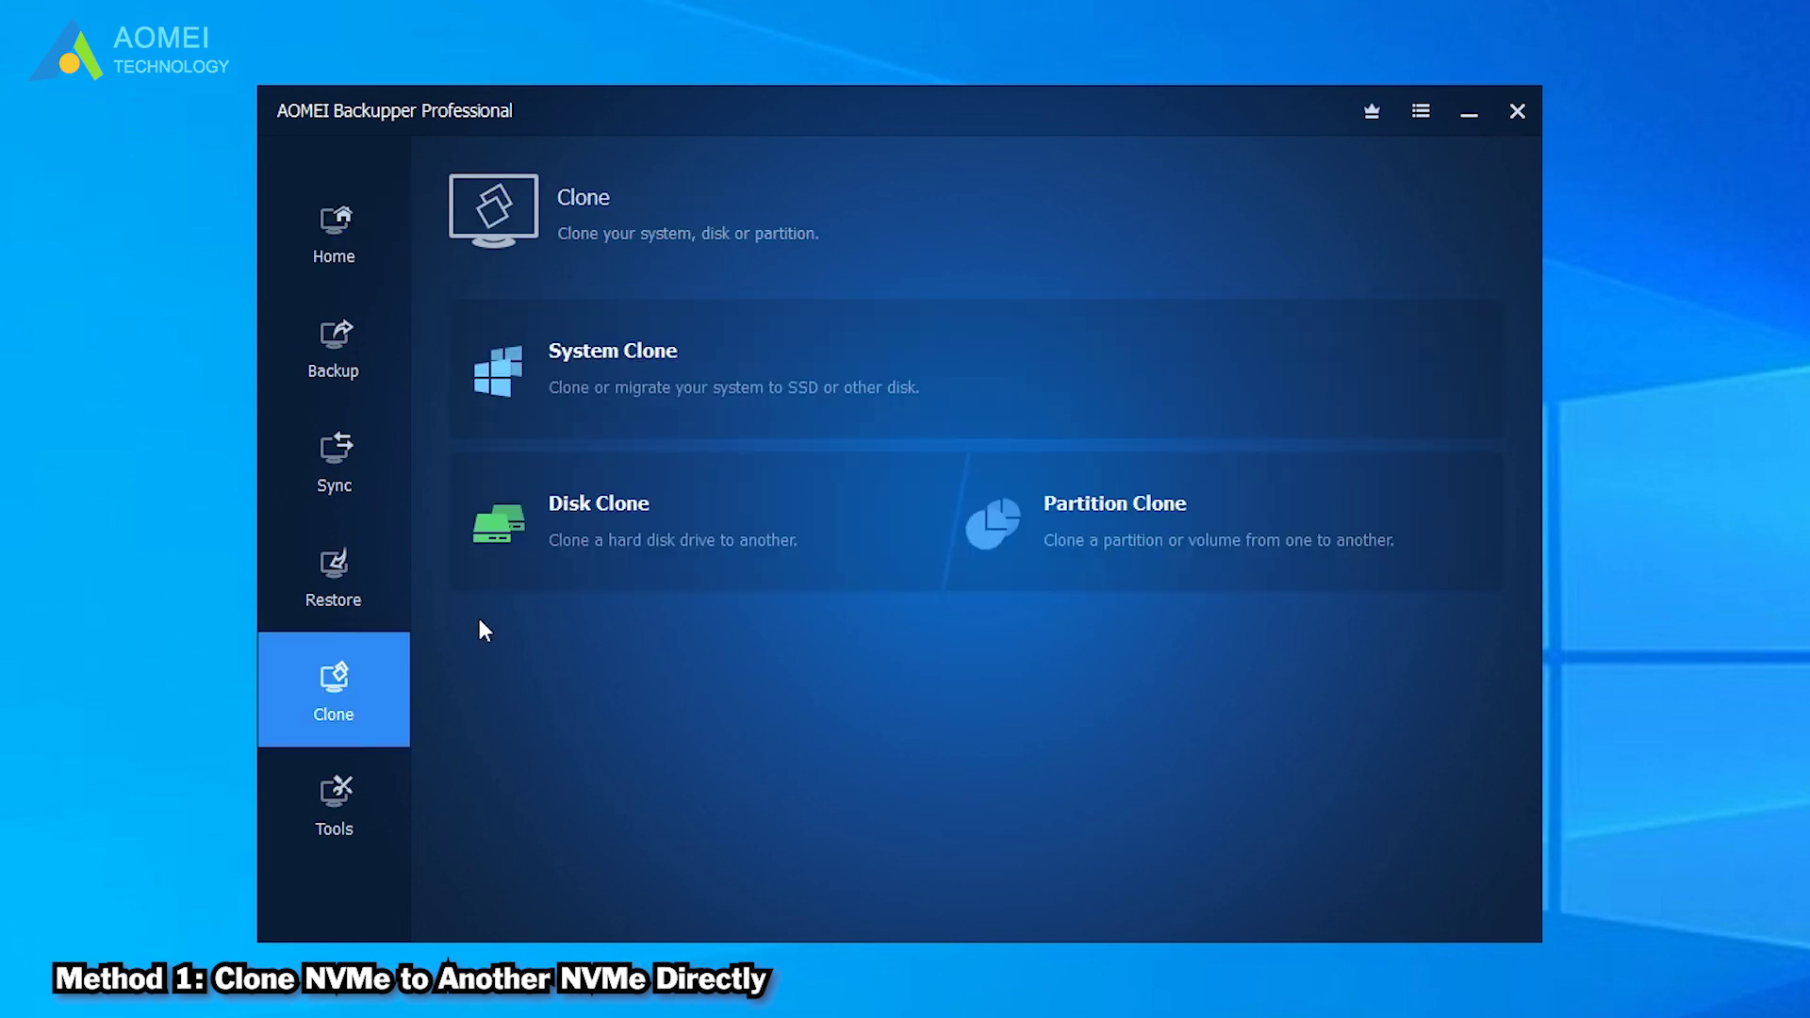
pyautogui.click(721, 581)
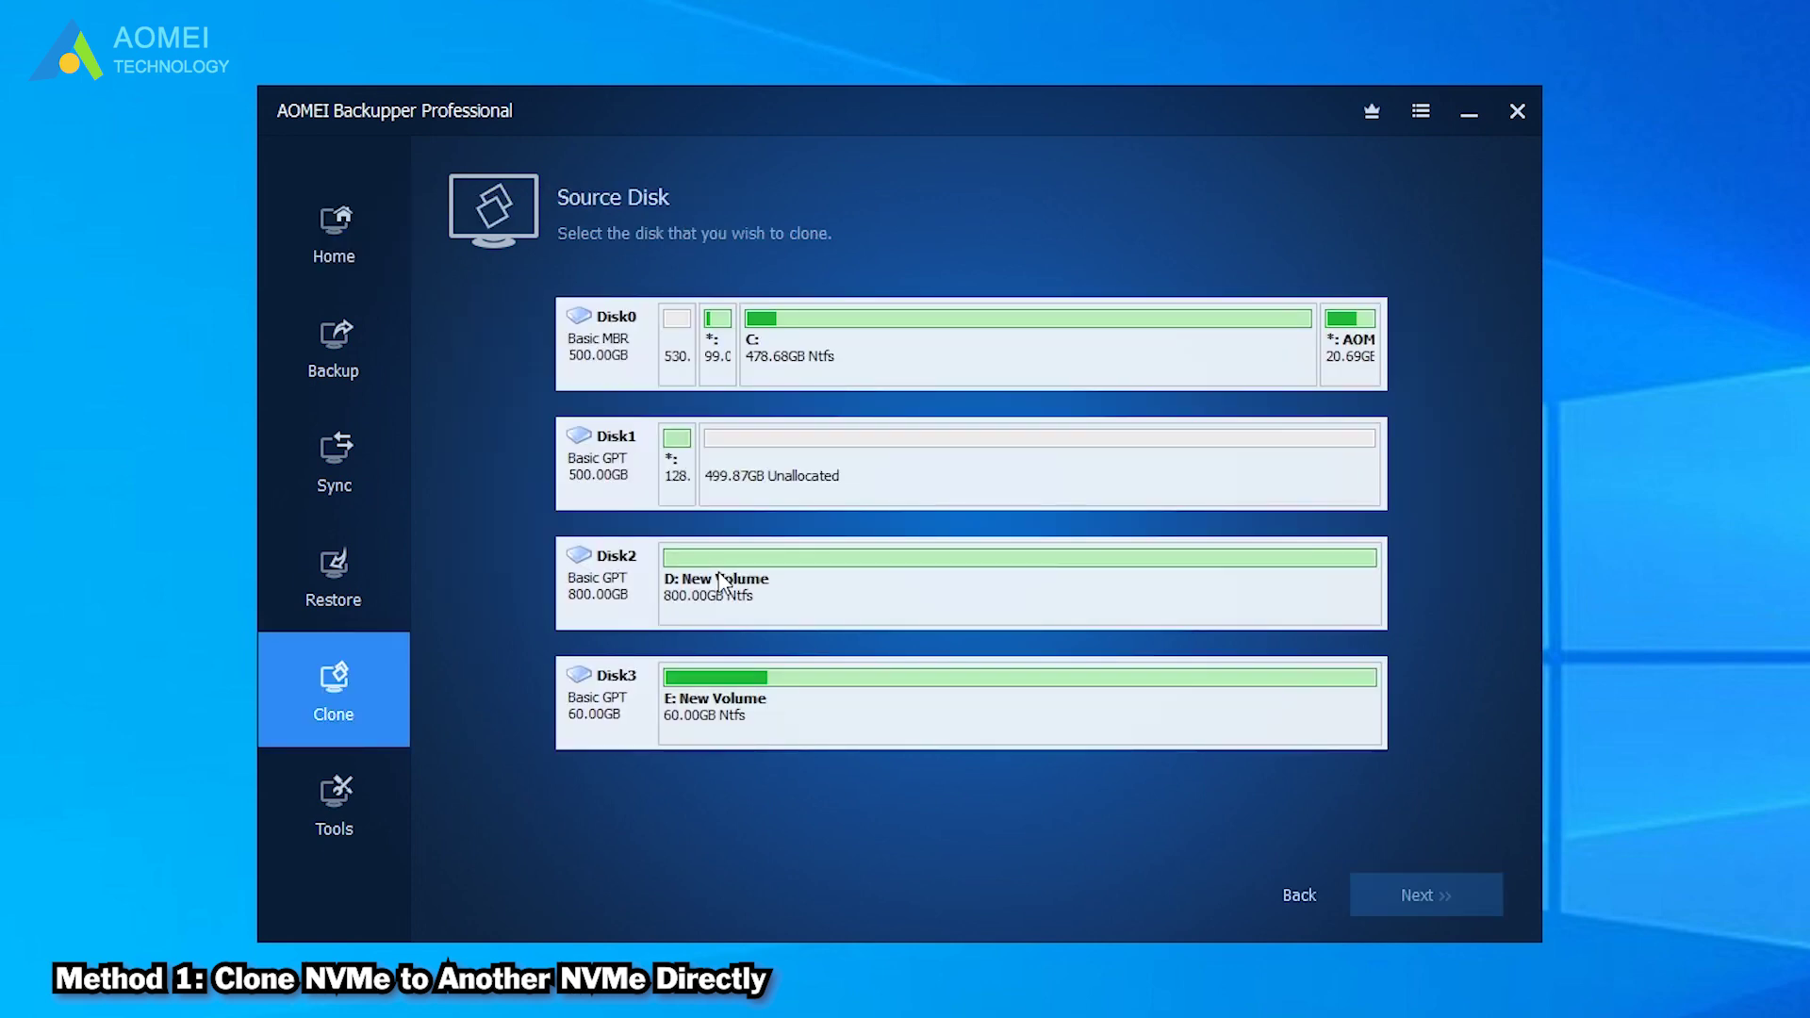
pyautogui.click(896, 734)
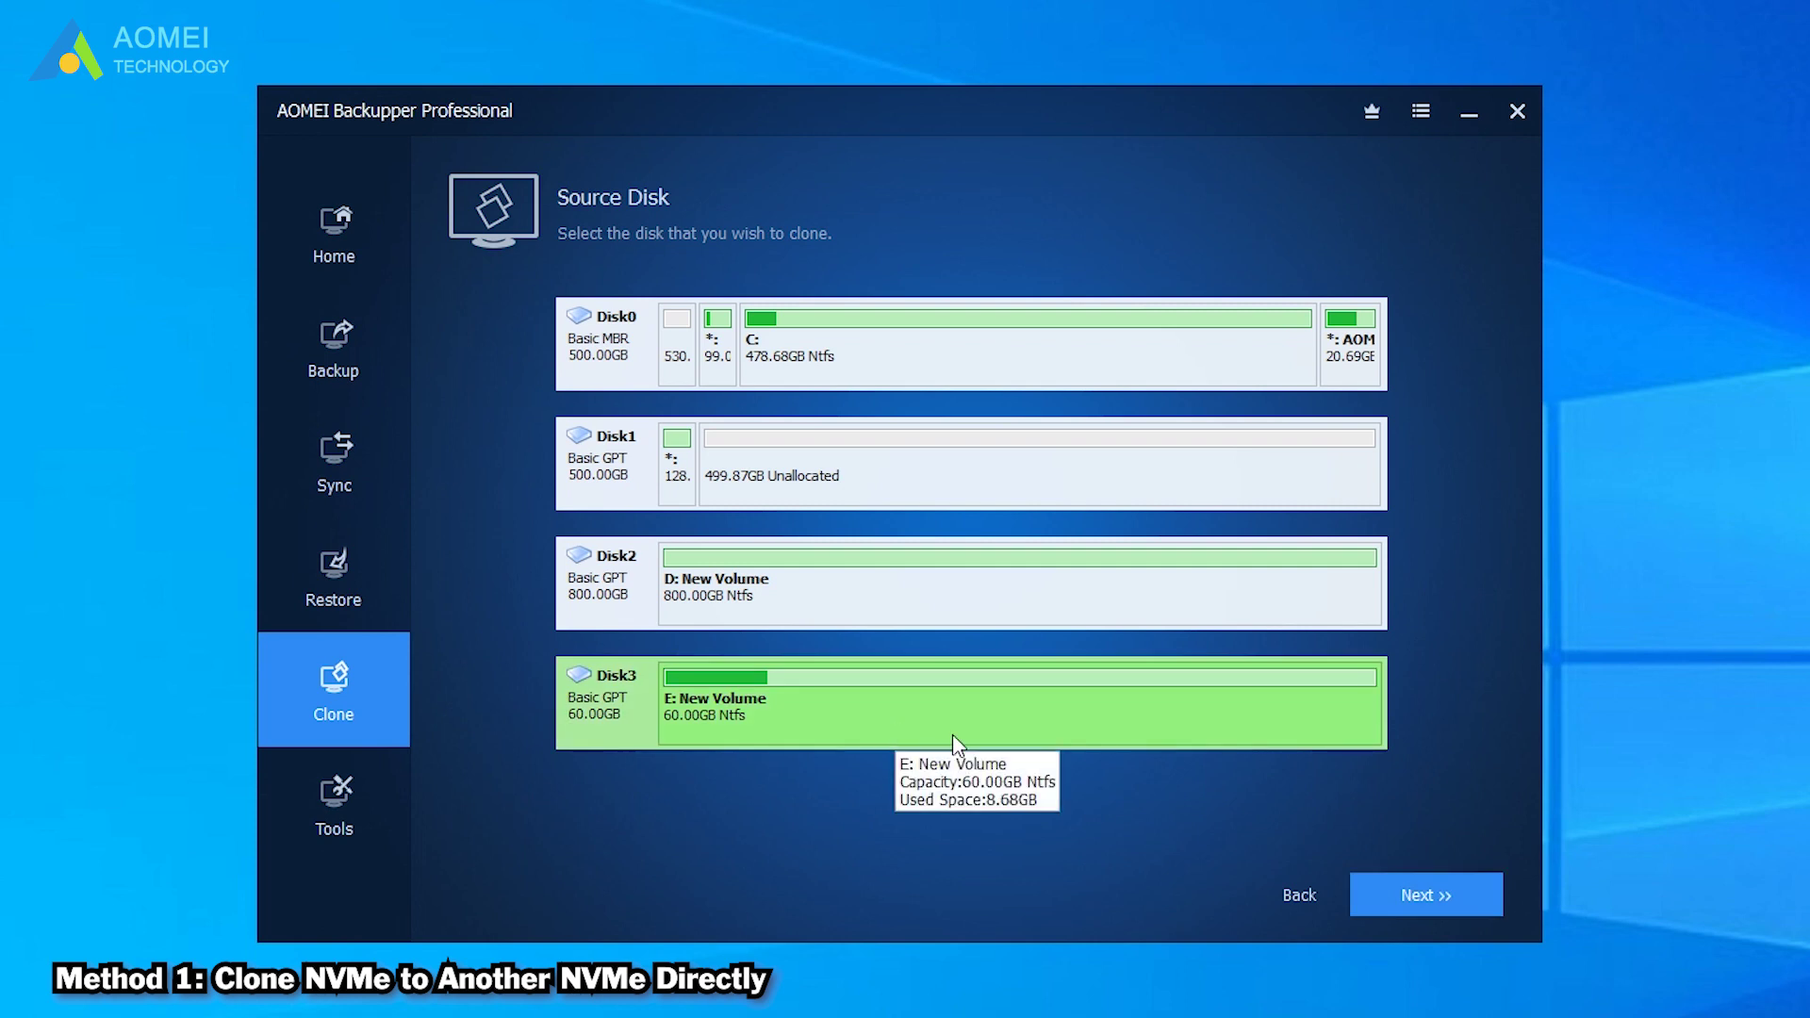
pyautogui.click(1375, 894)
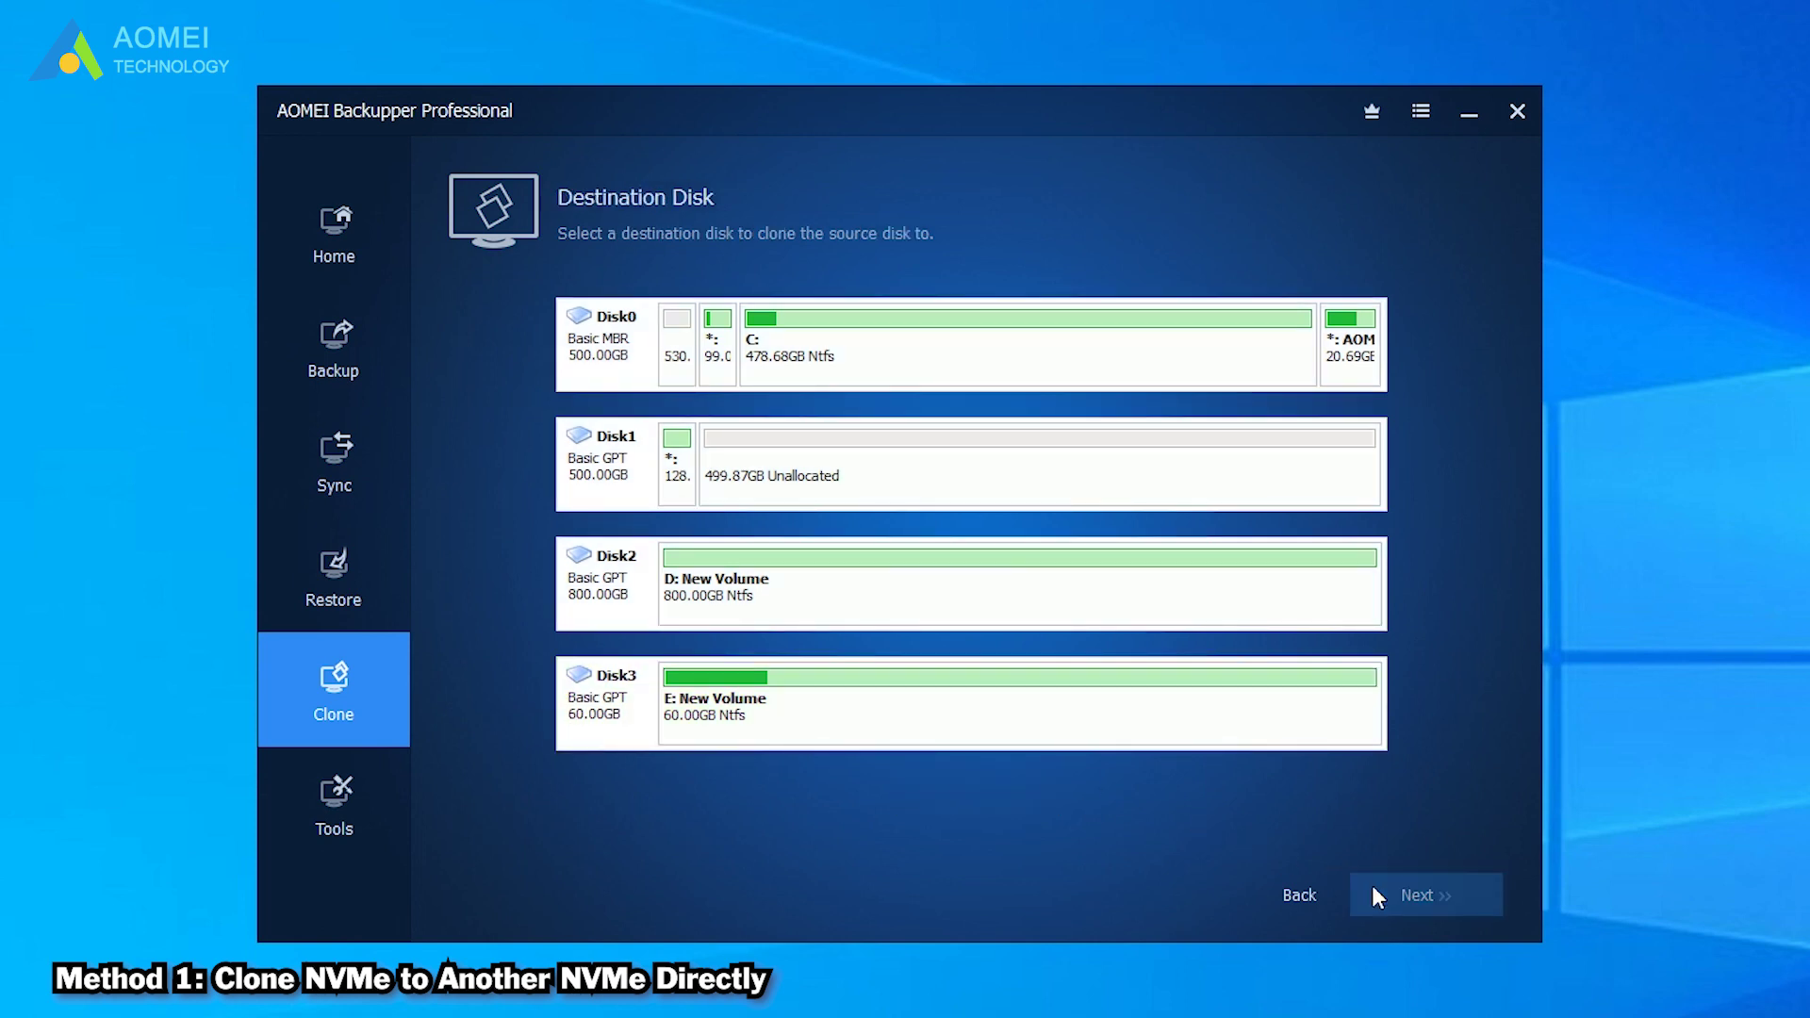
pyautogui.click(1133, 576)
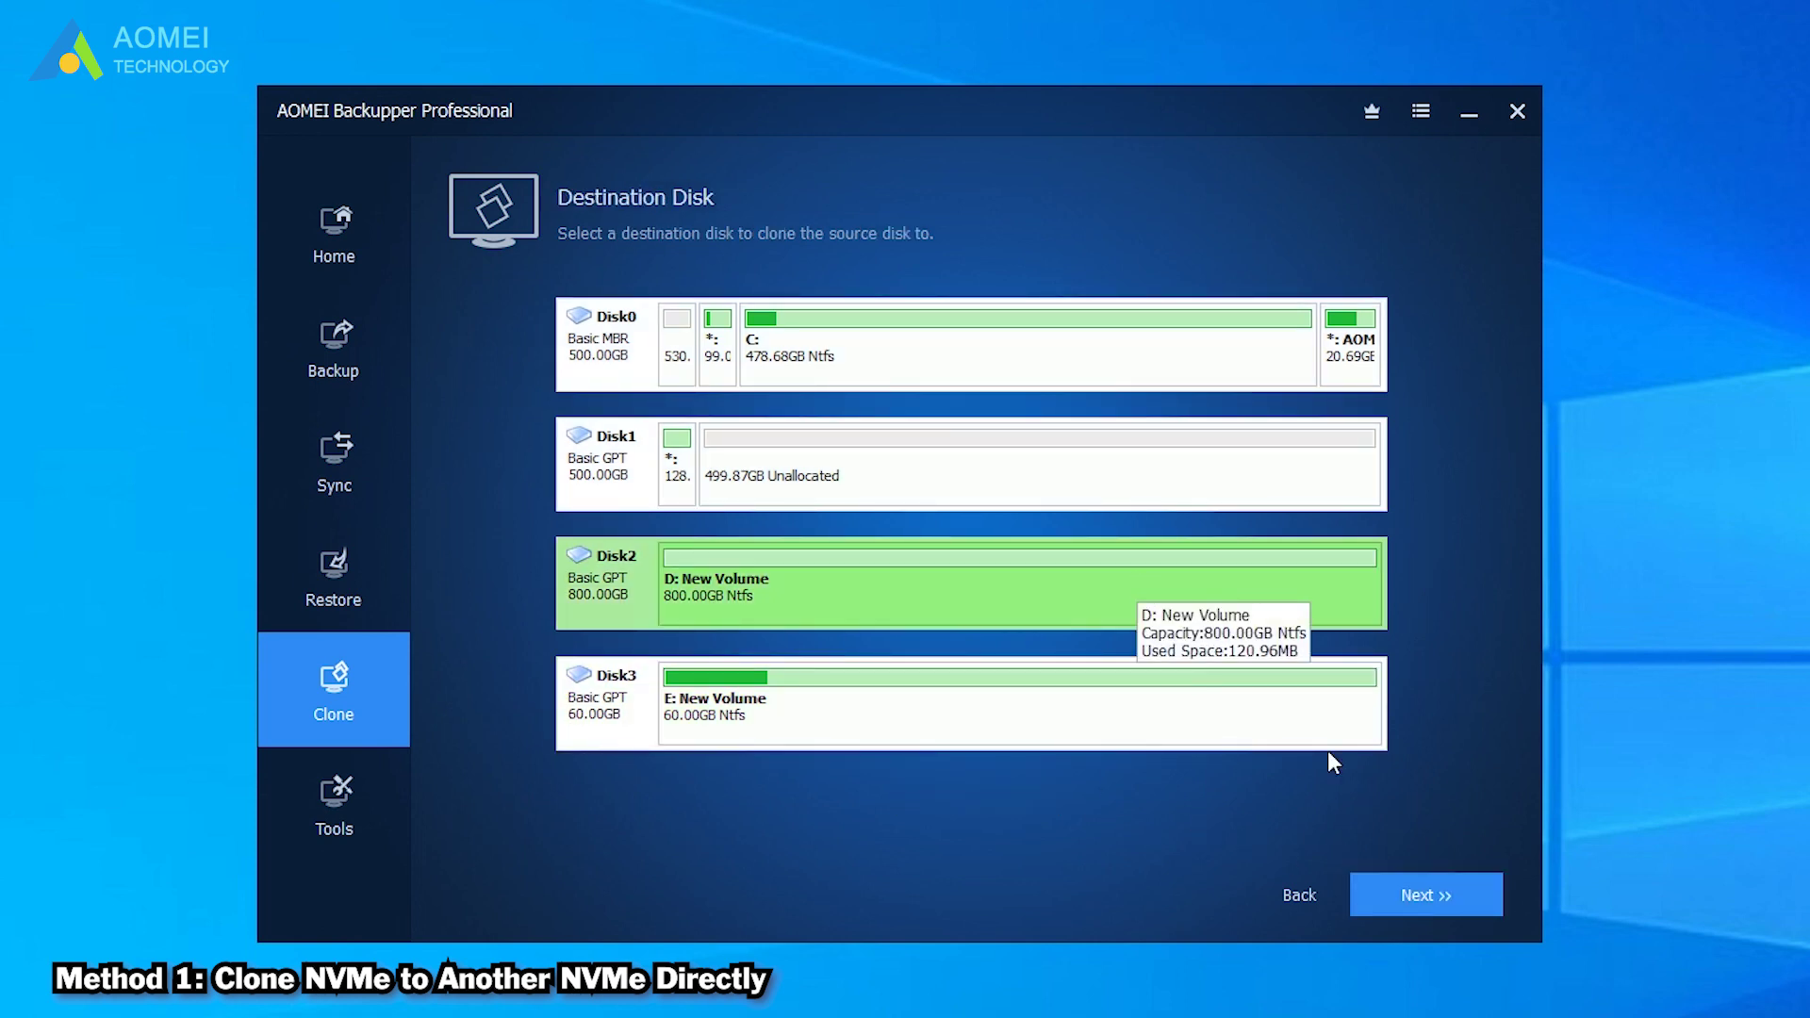
pyautogui.click(1416, 897)
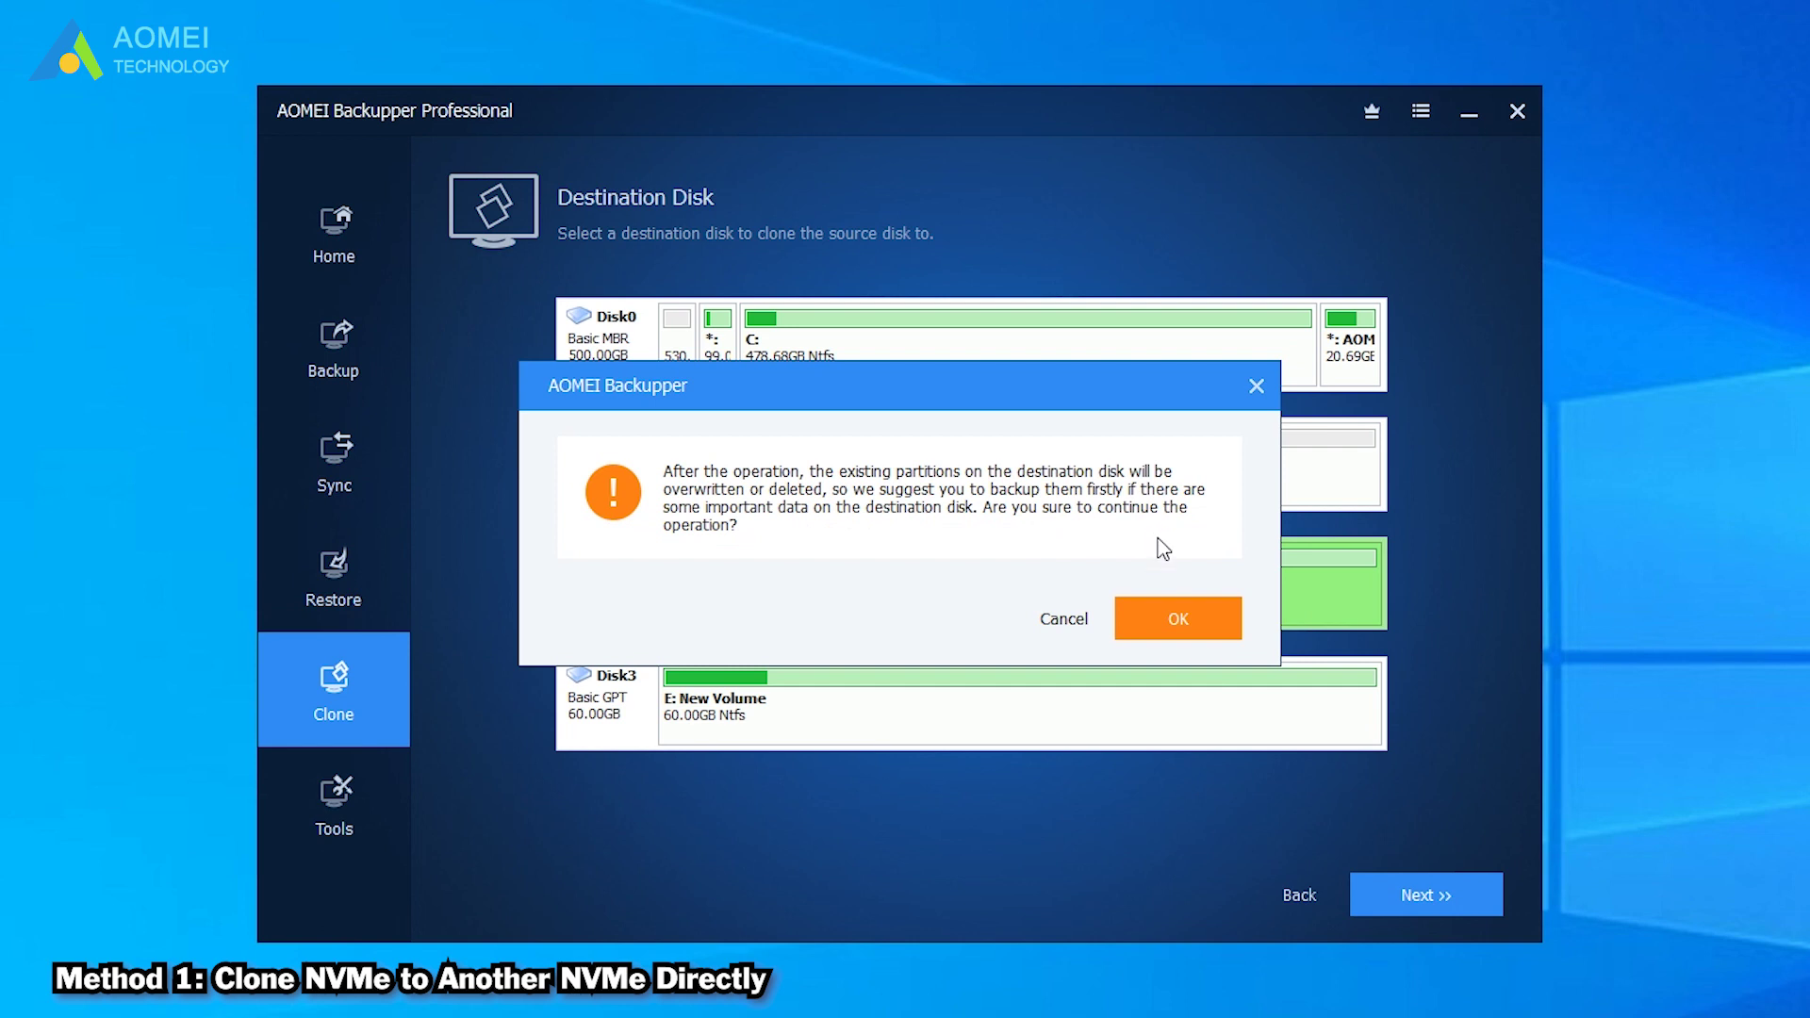
pyautogui.click(1159, 630)
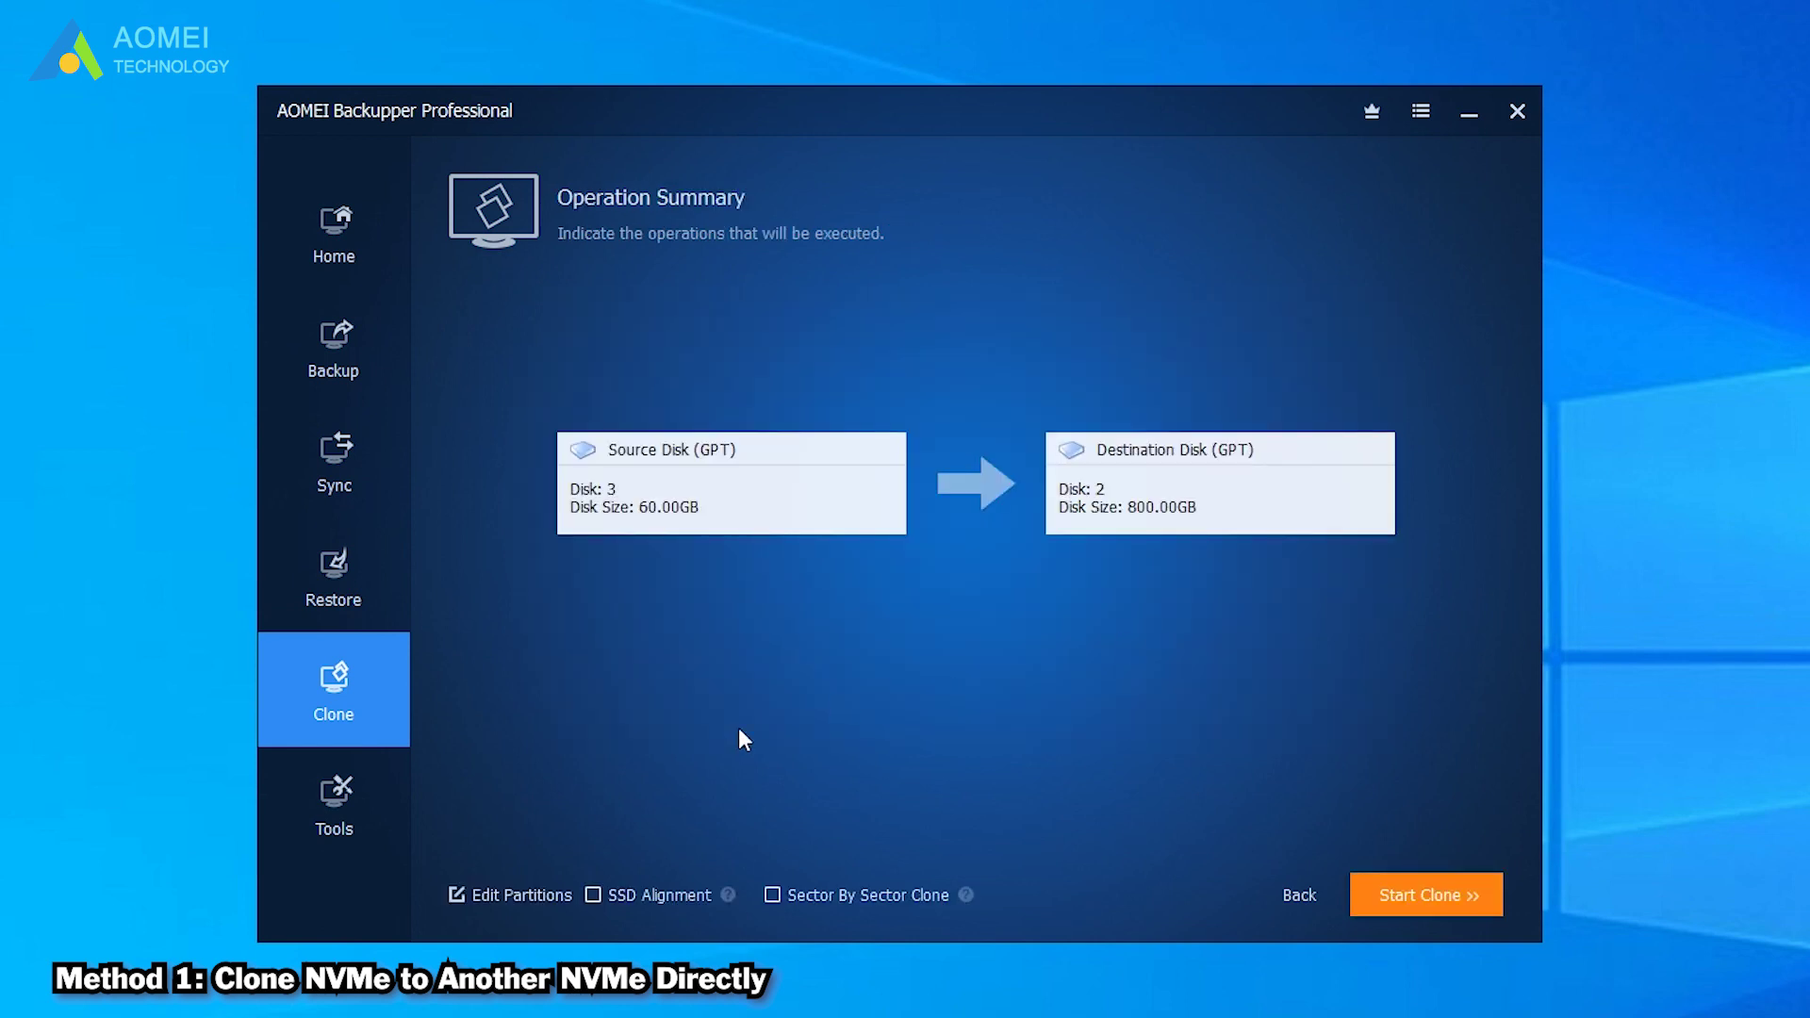
# Review the clone's Edit Partitions sizing options and close them unchanged
pyautogui.click(556, 896)
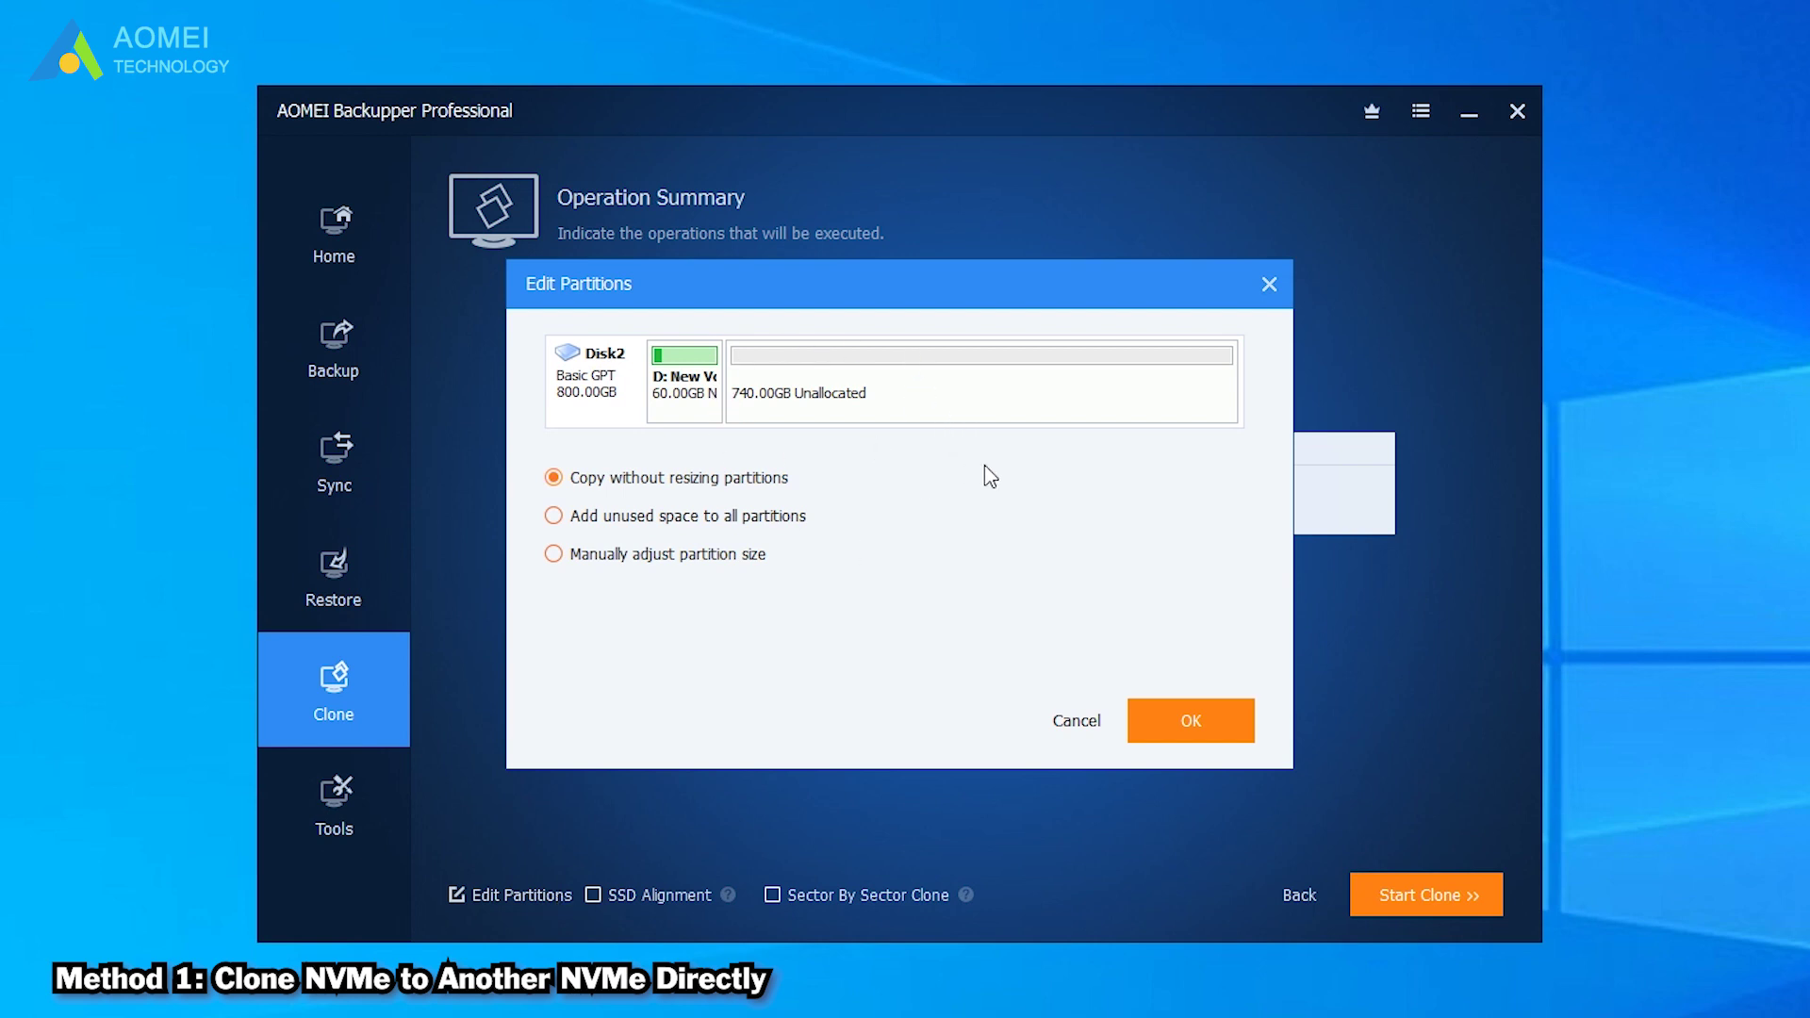
pyautogui.click(1269, 285)
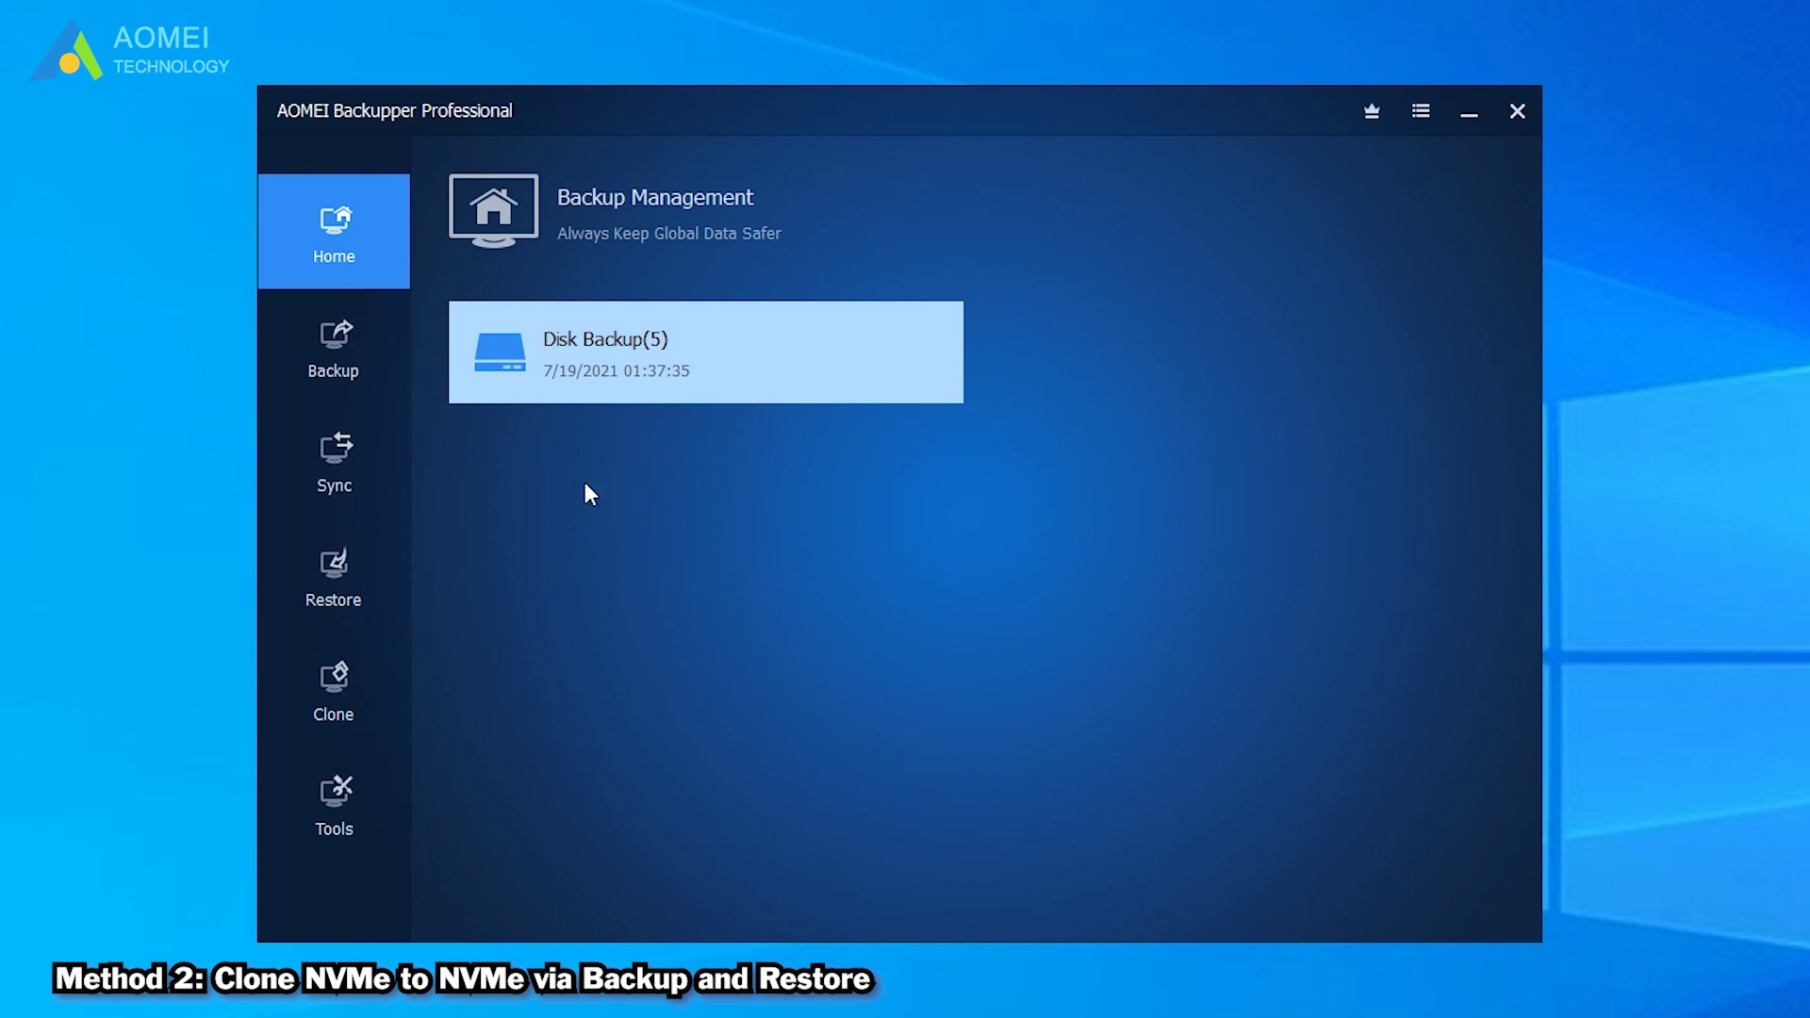
# Start a Disk Backup and add Disk3 as the source disk
pyautogui.click(372, 362)
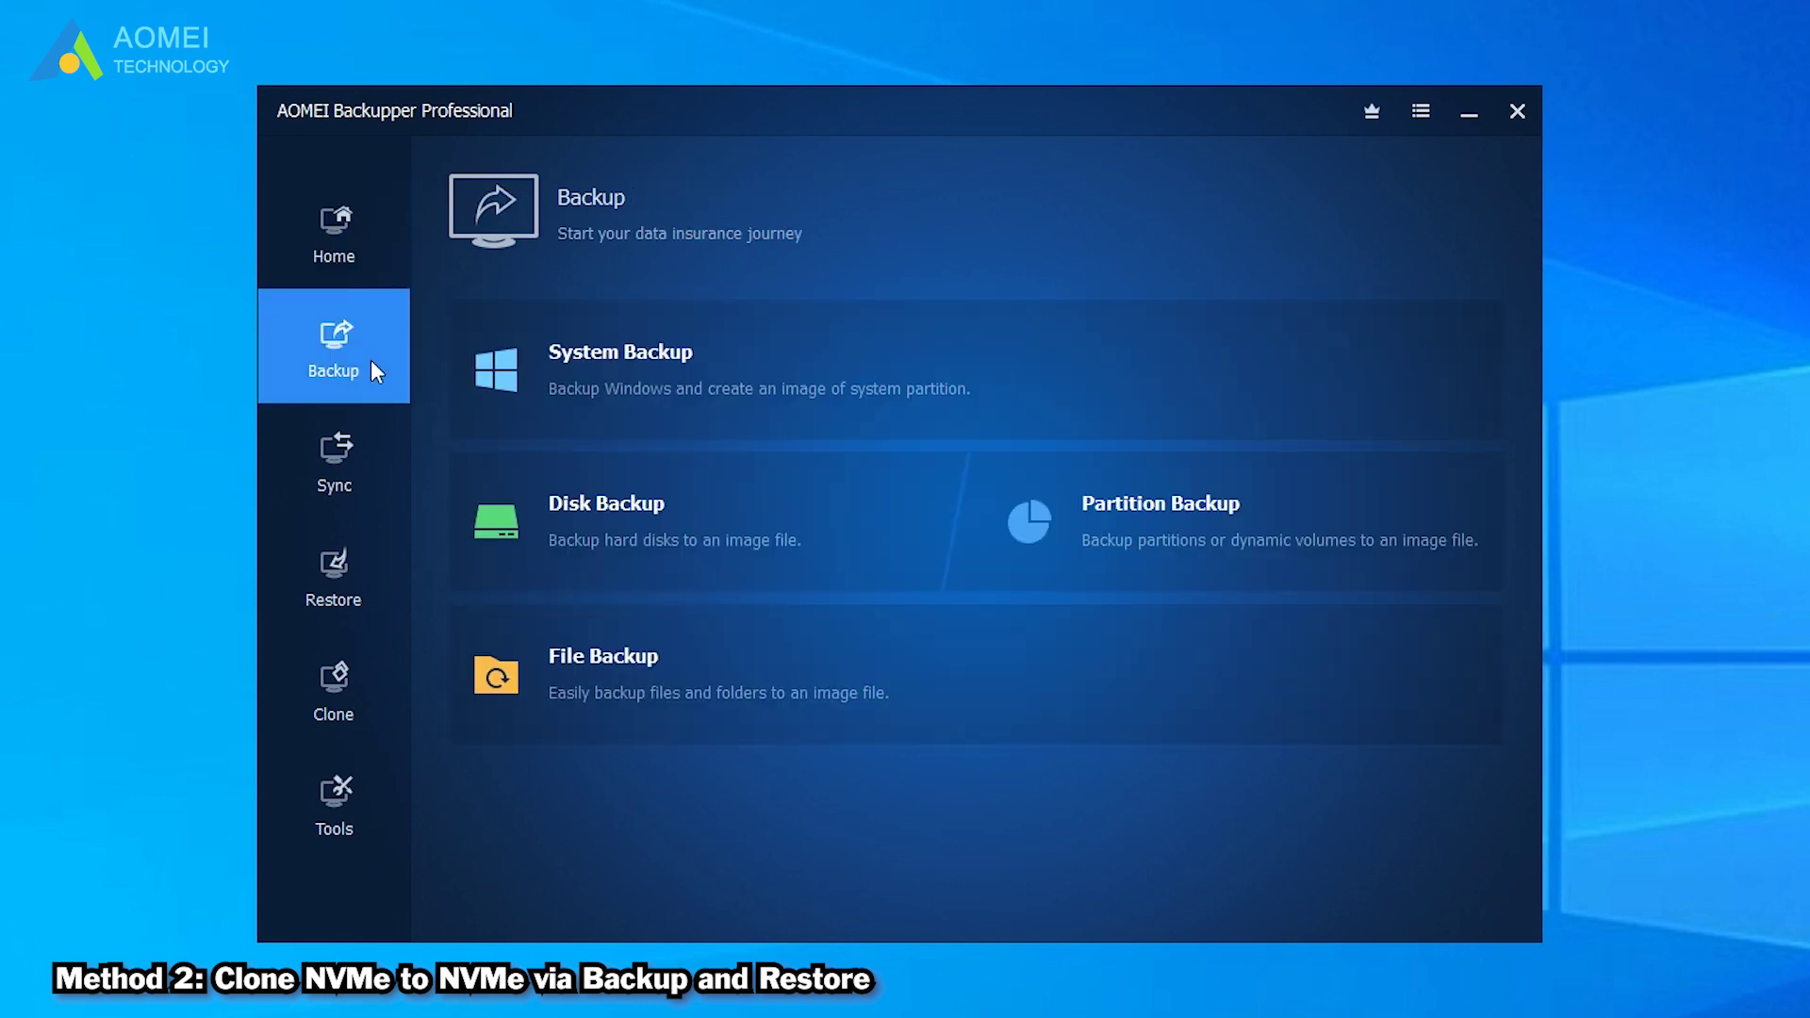
pyautogui.click(793, 556)
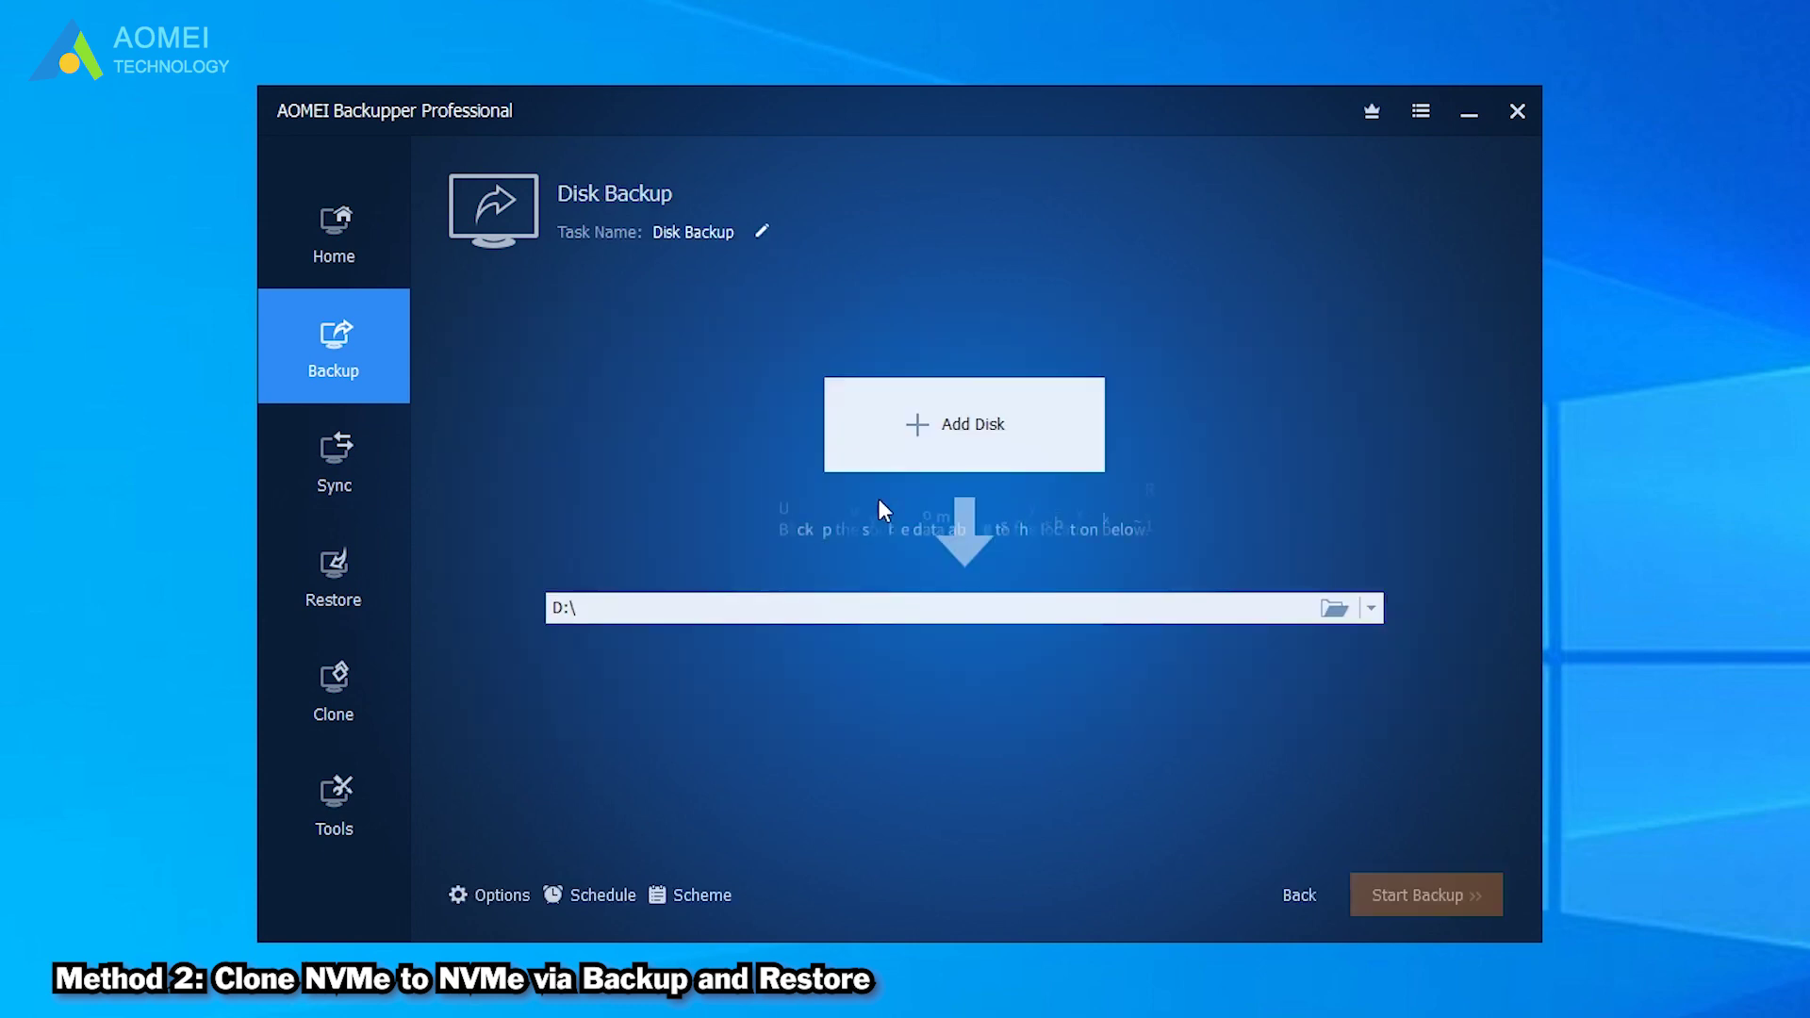
pyautogui.click(935, 449)
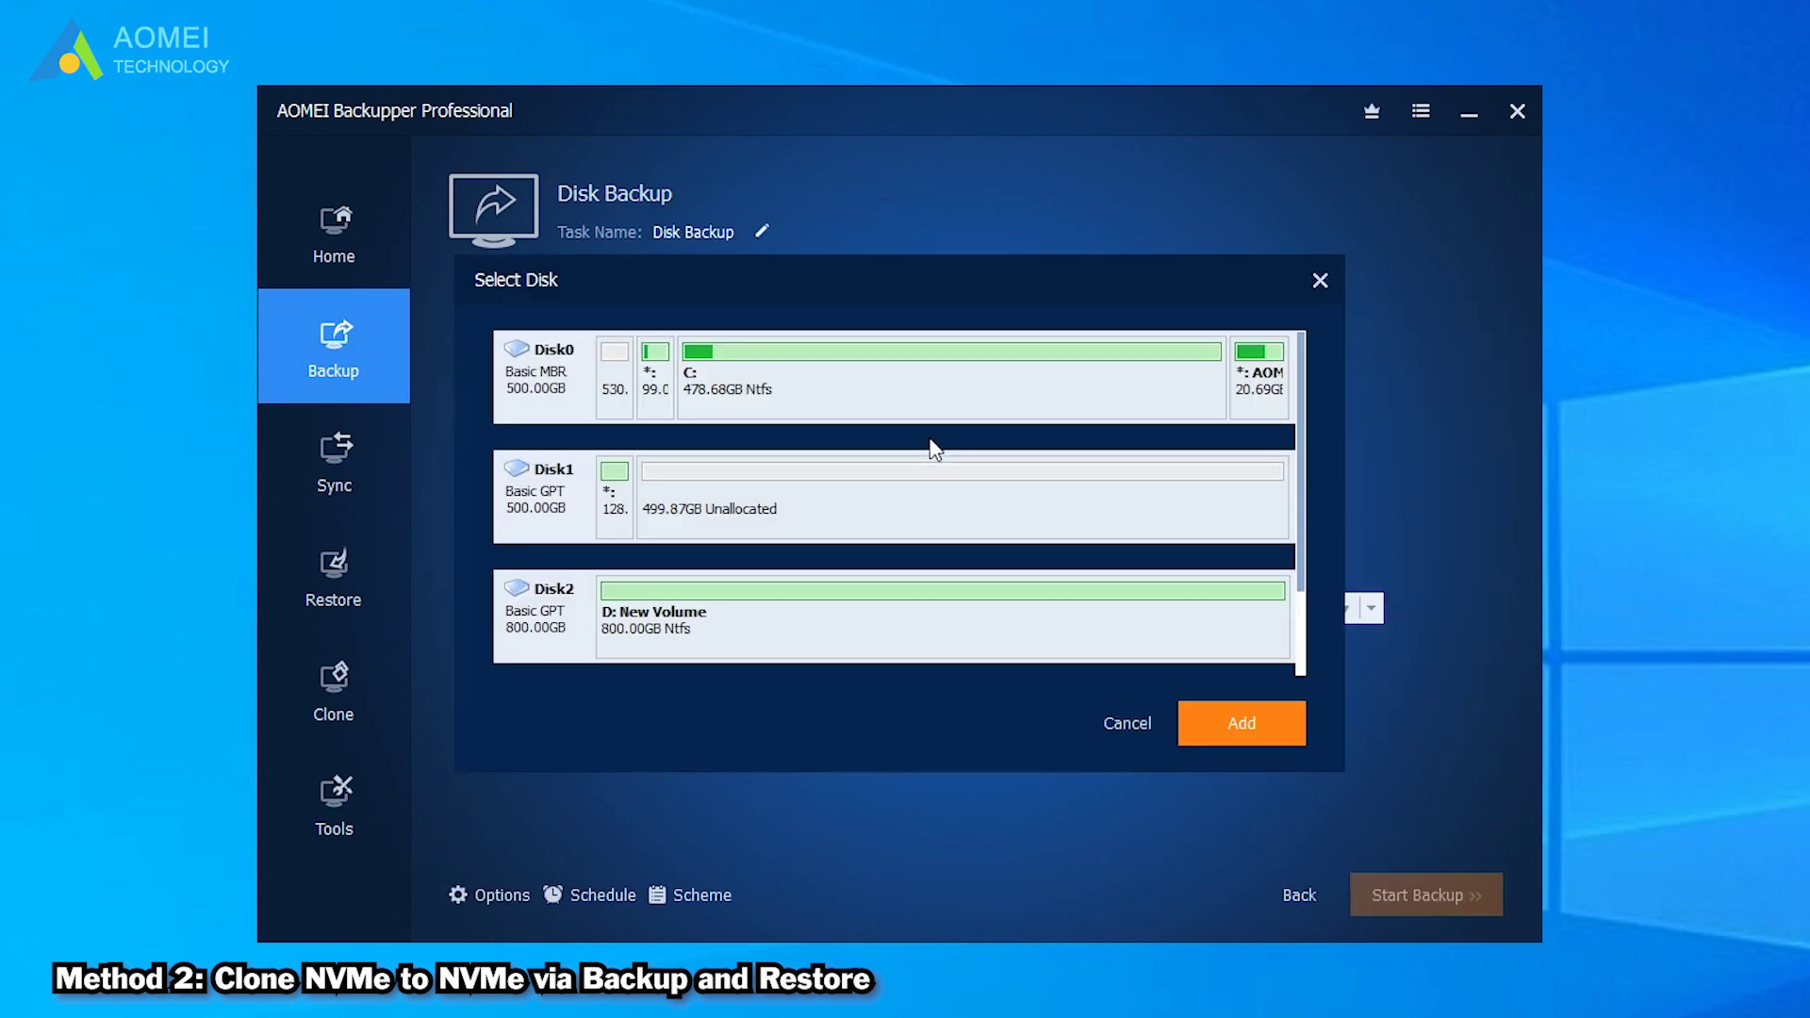
pyautogui.scroll(-2, 933, 480)
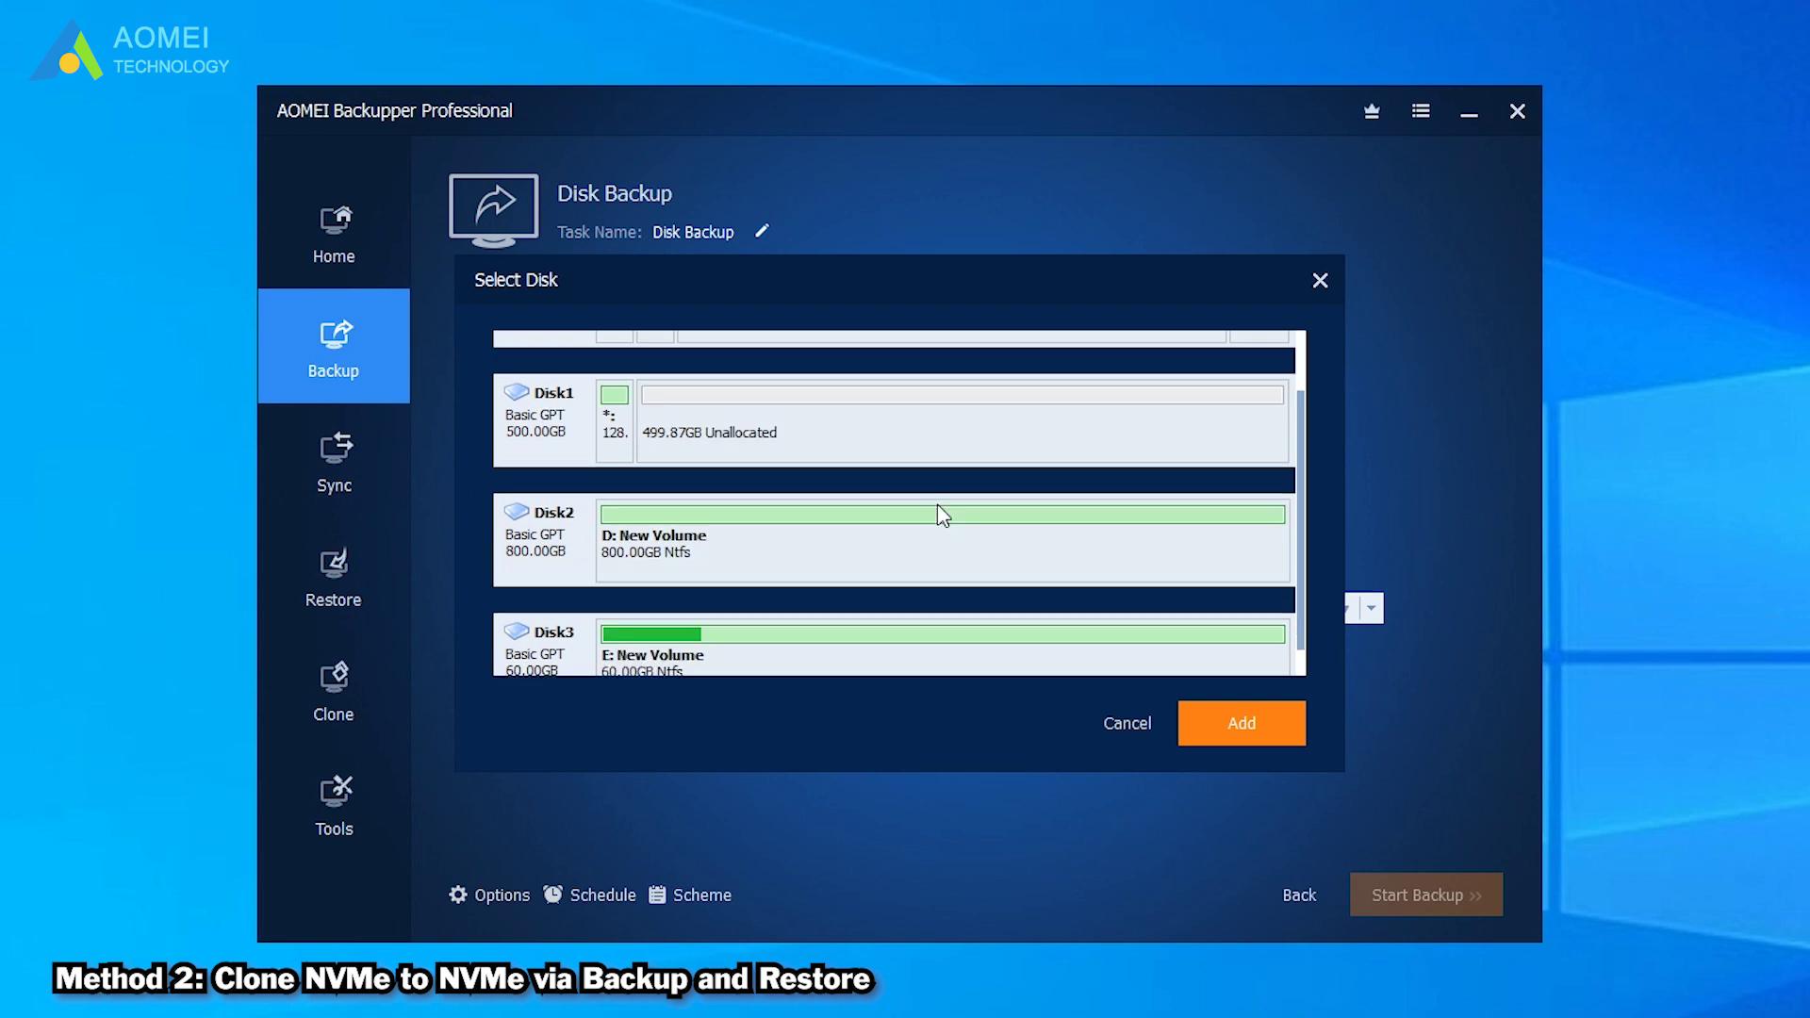
pyautogui.click(939, 629)
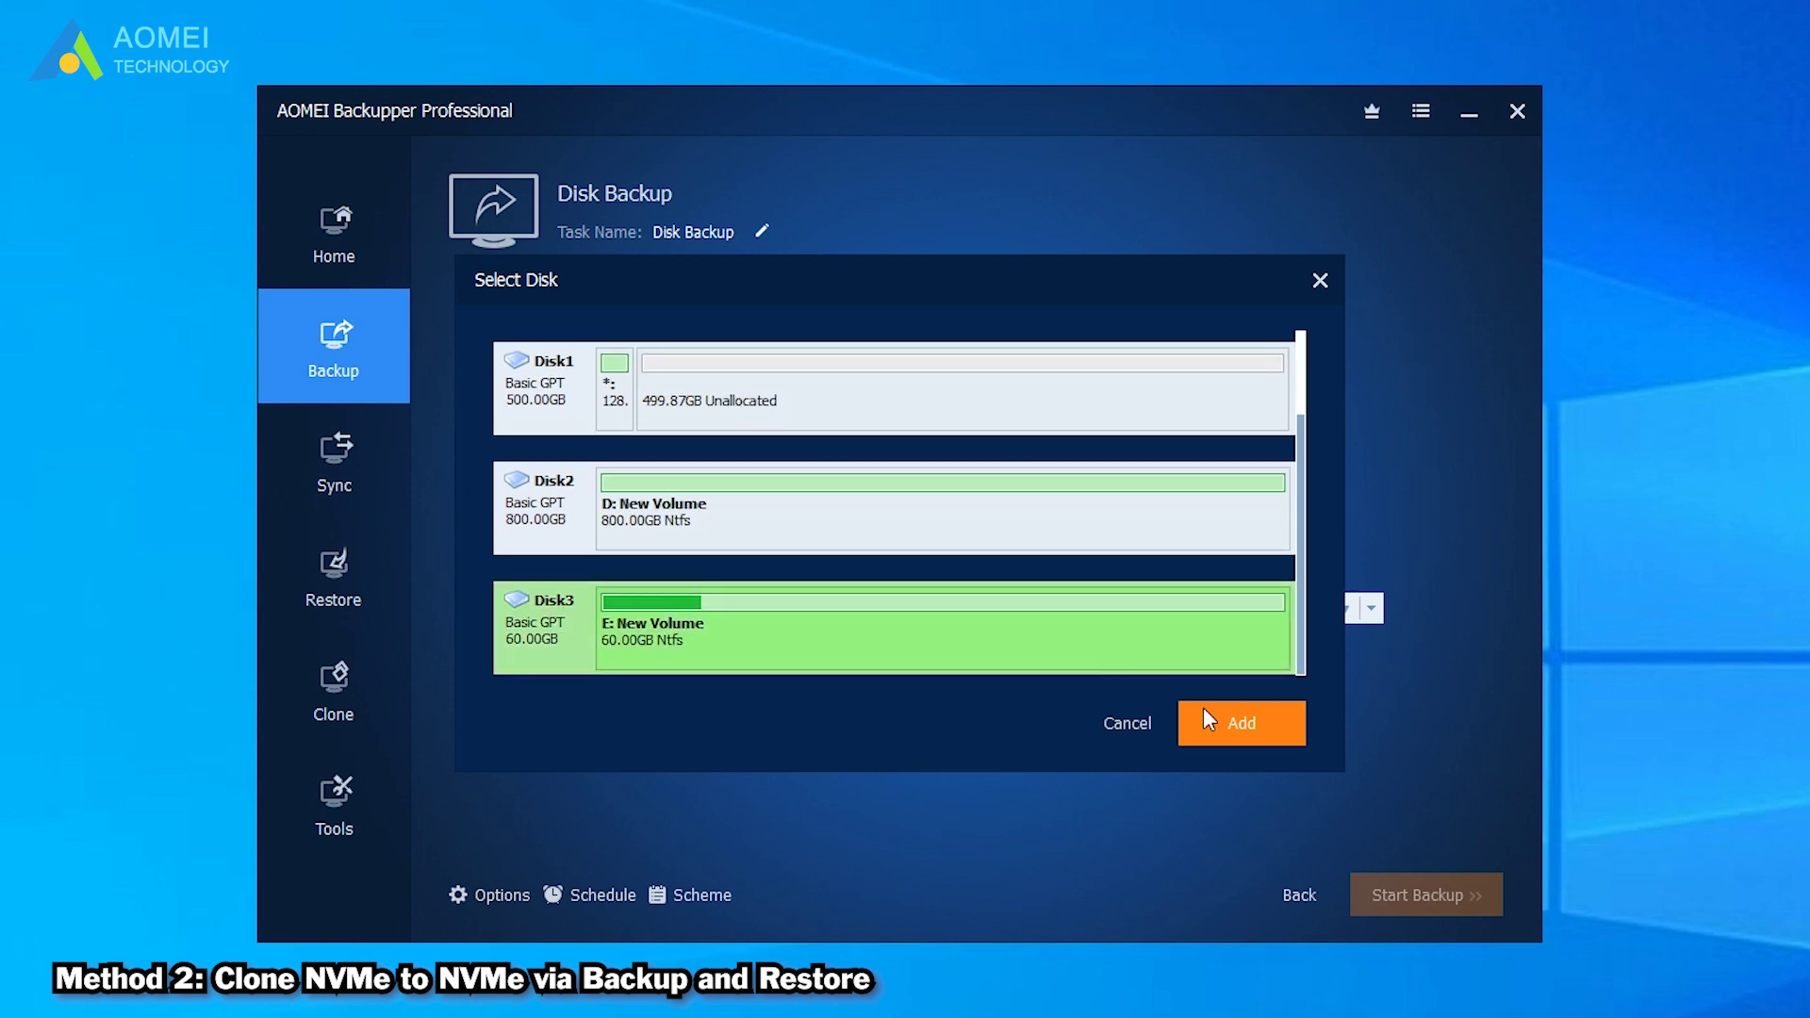
pyautogui.click(1268, 733)
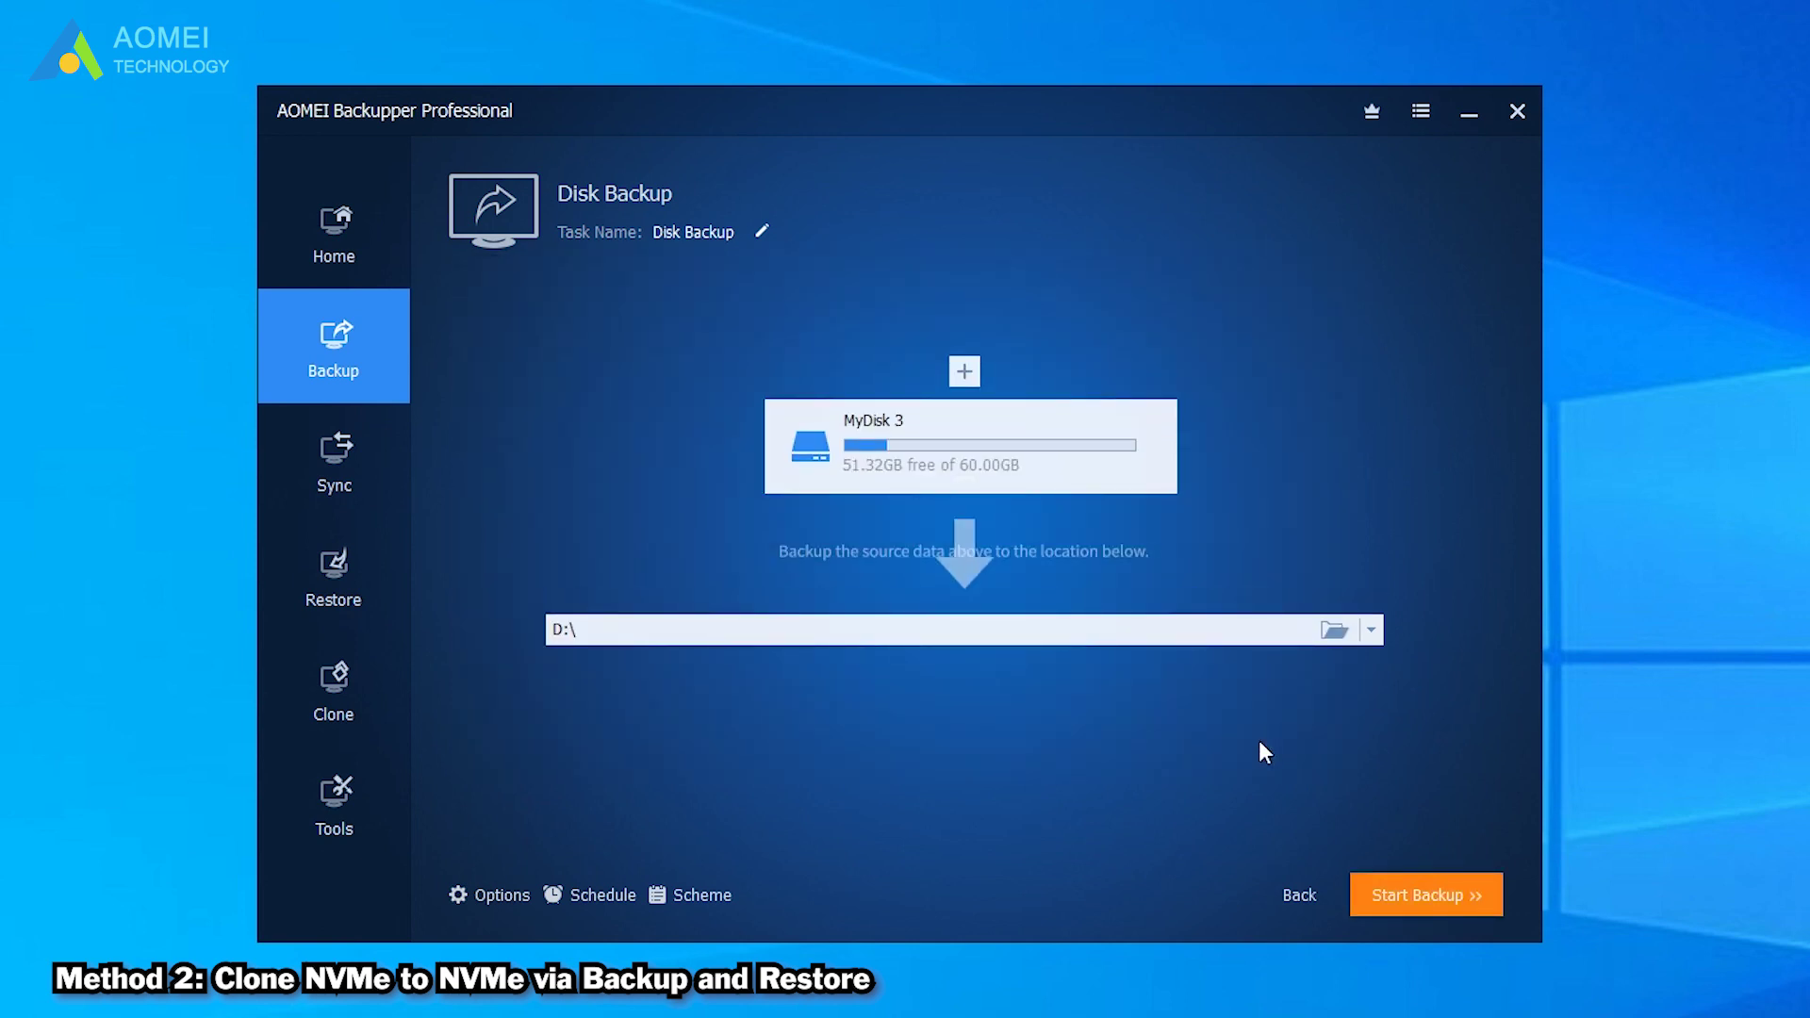
# Set New Volume (D:) as the backup image destination
pyautogui.click(1331, 630)
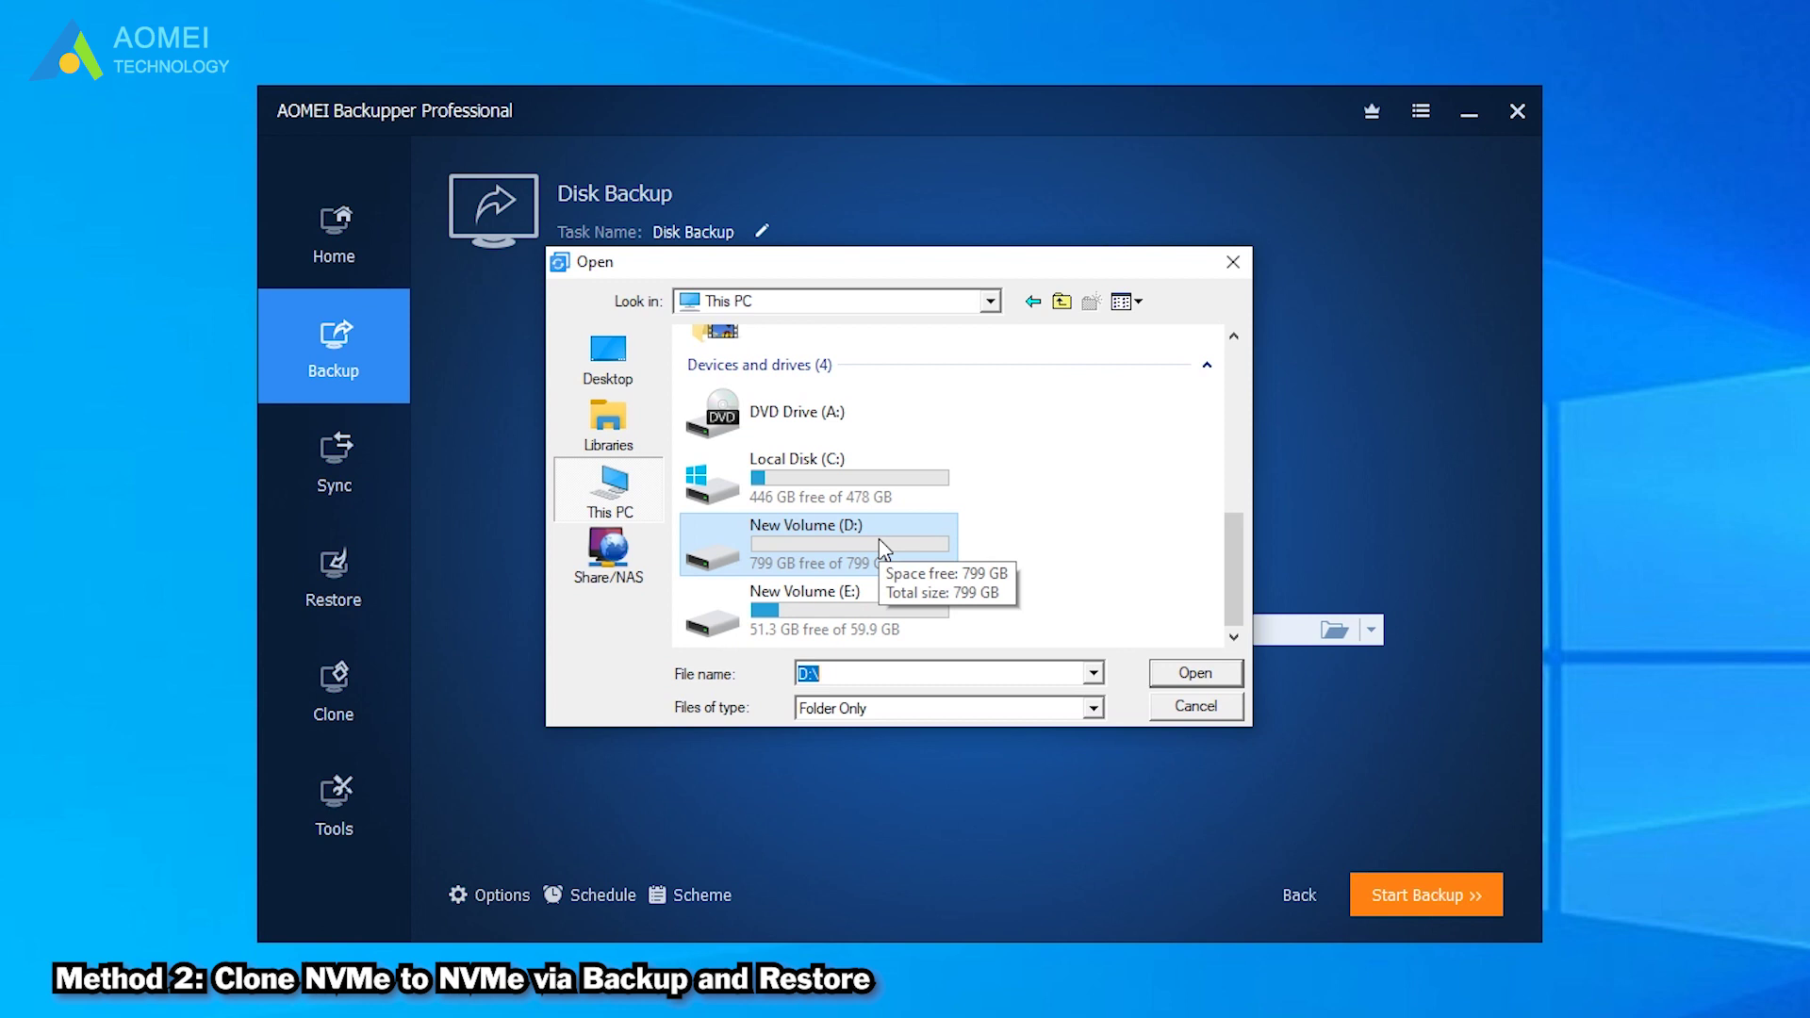
pyautogui.click(878, 547)
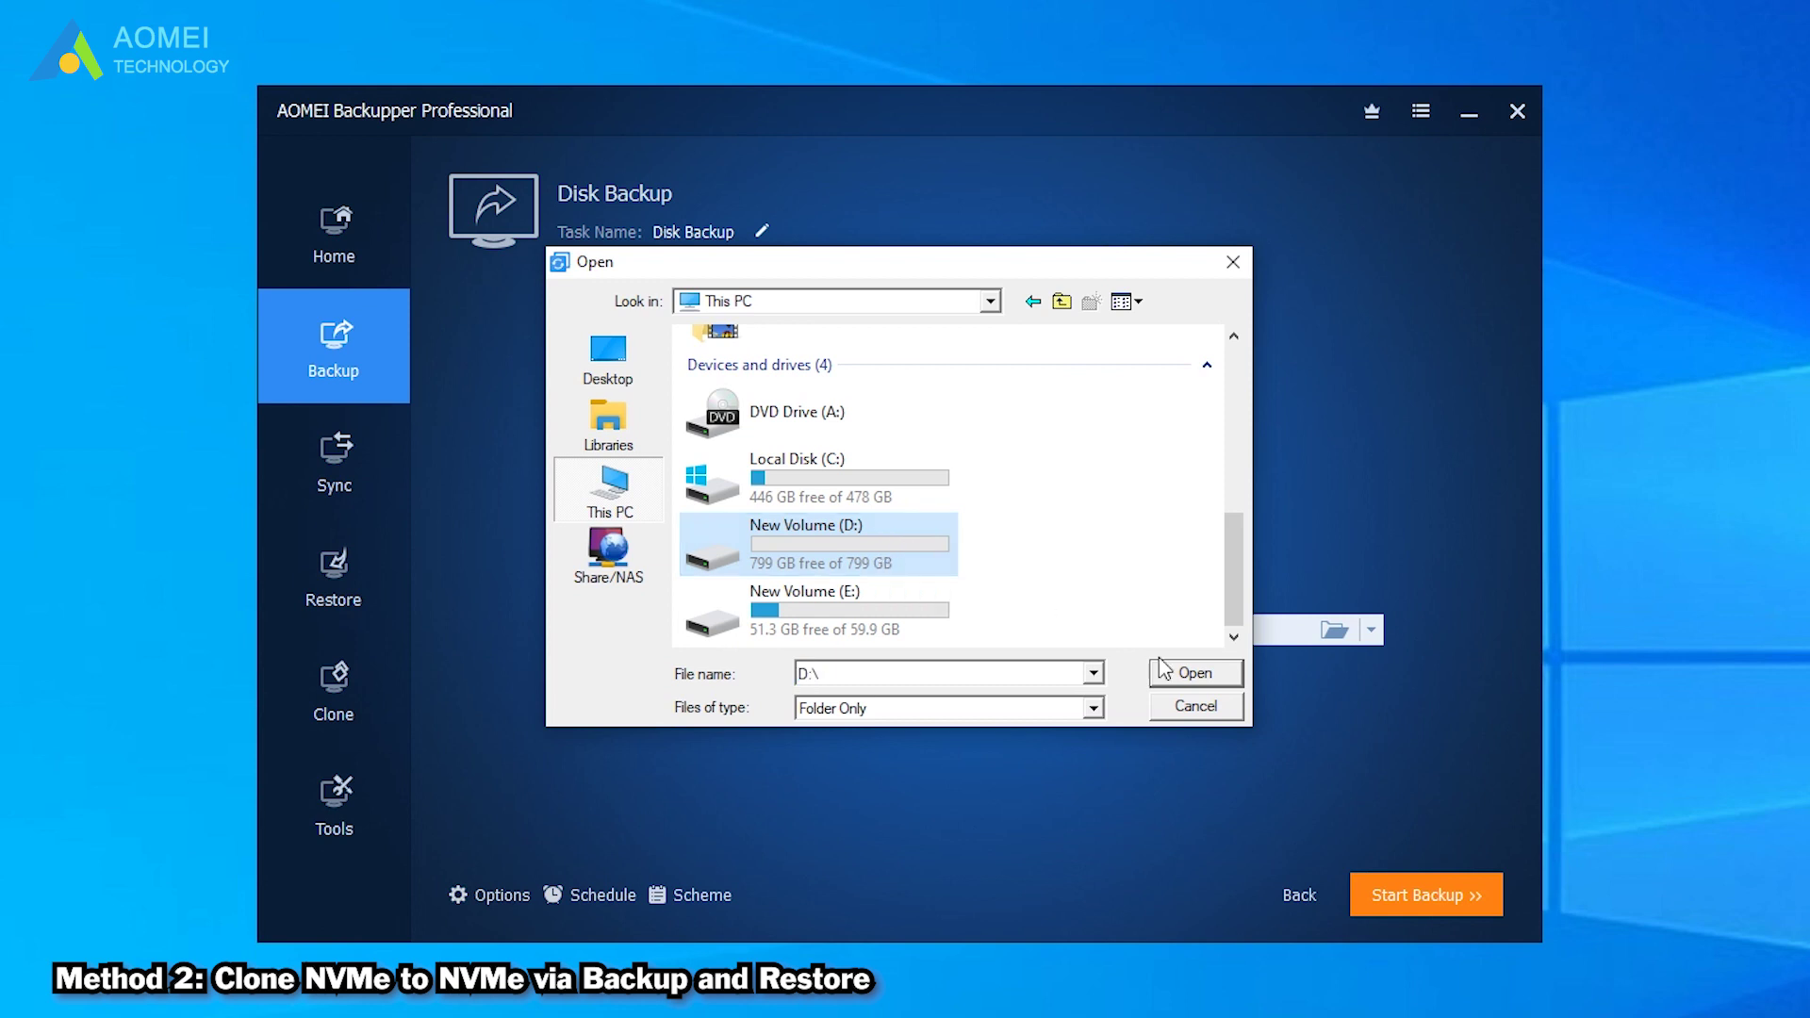
pyautogui.click(1193, 675)
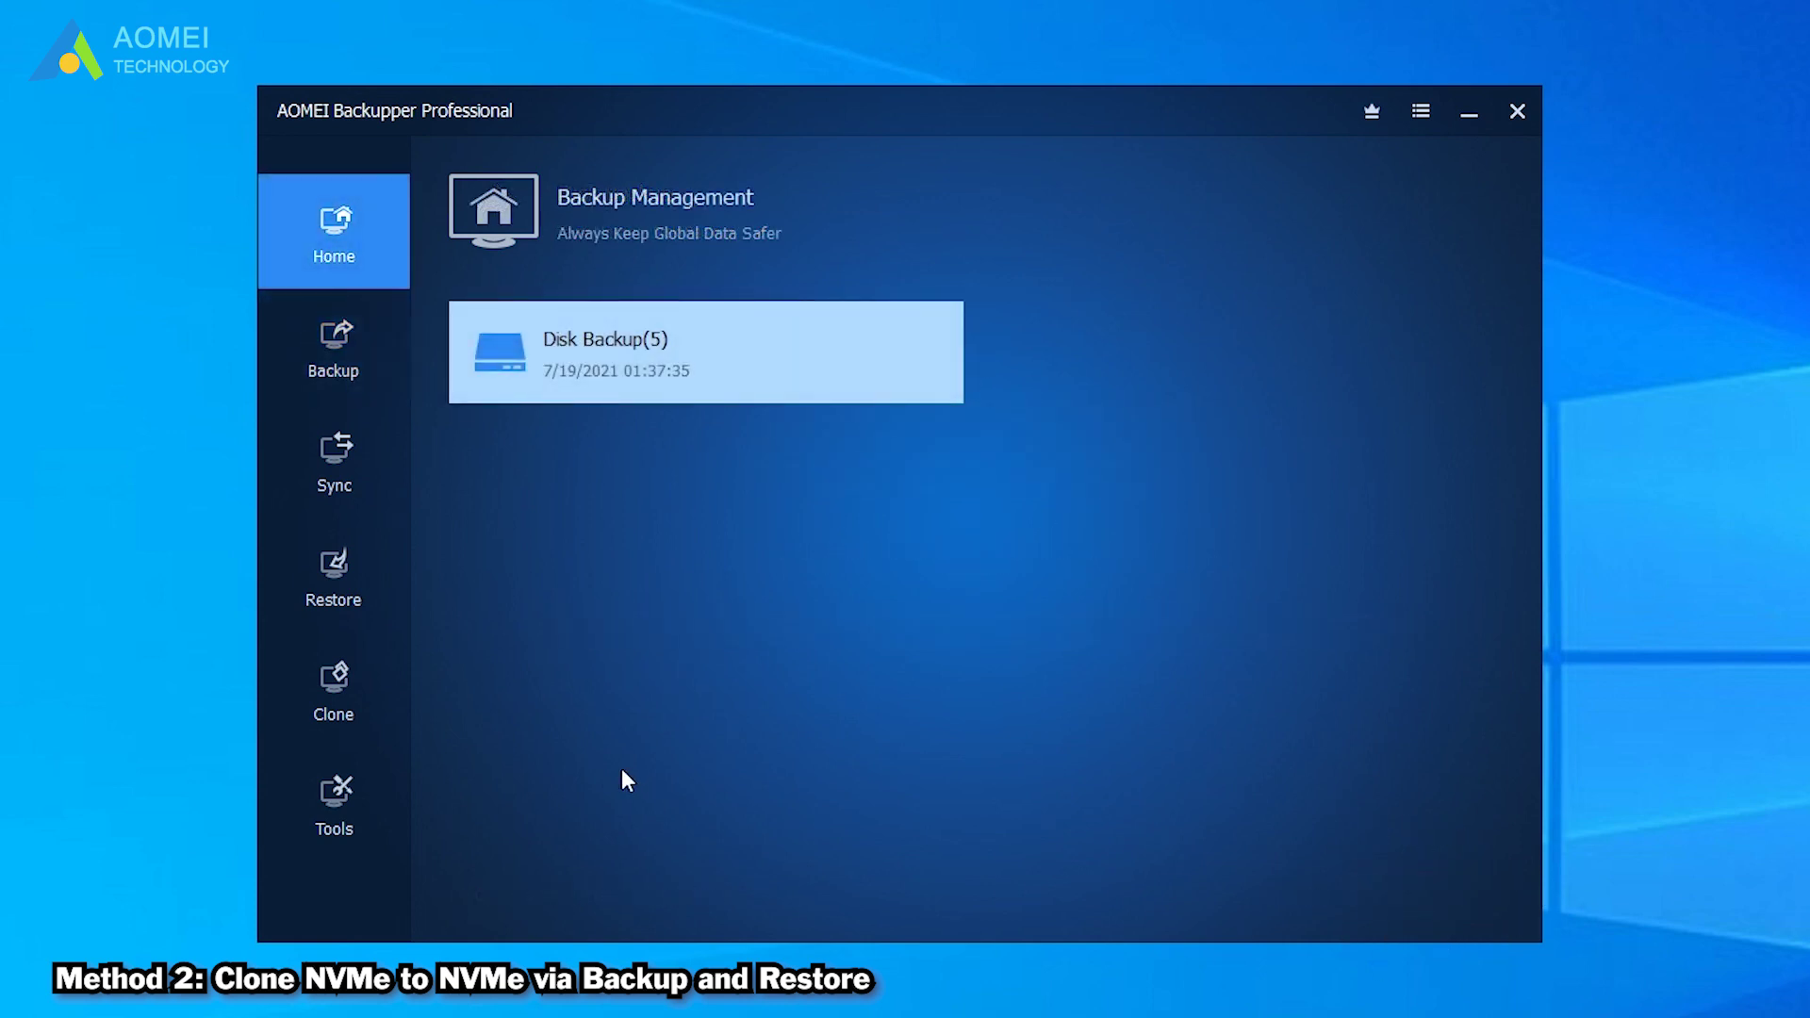
# Start Create Bootable Media from Tools and choose Windows PE instead of Linux
pyautogui.click(357, 778)
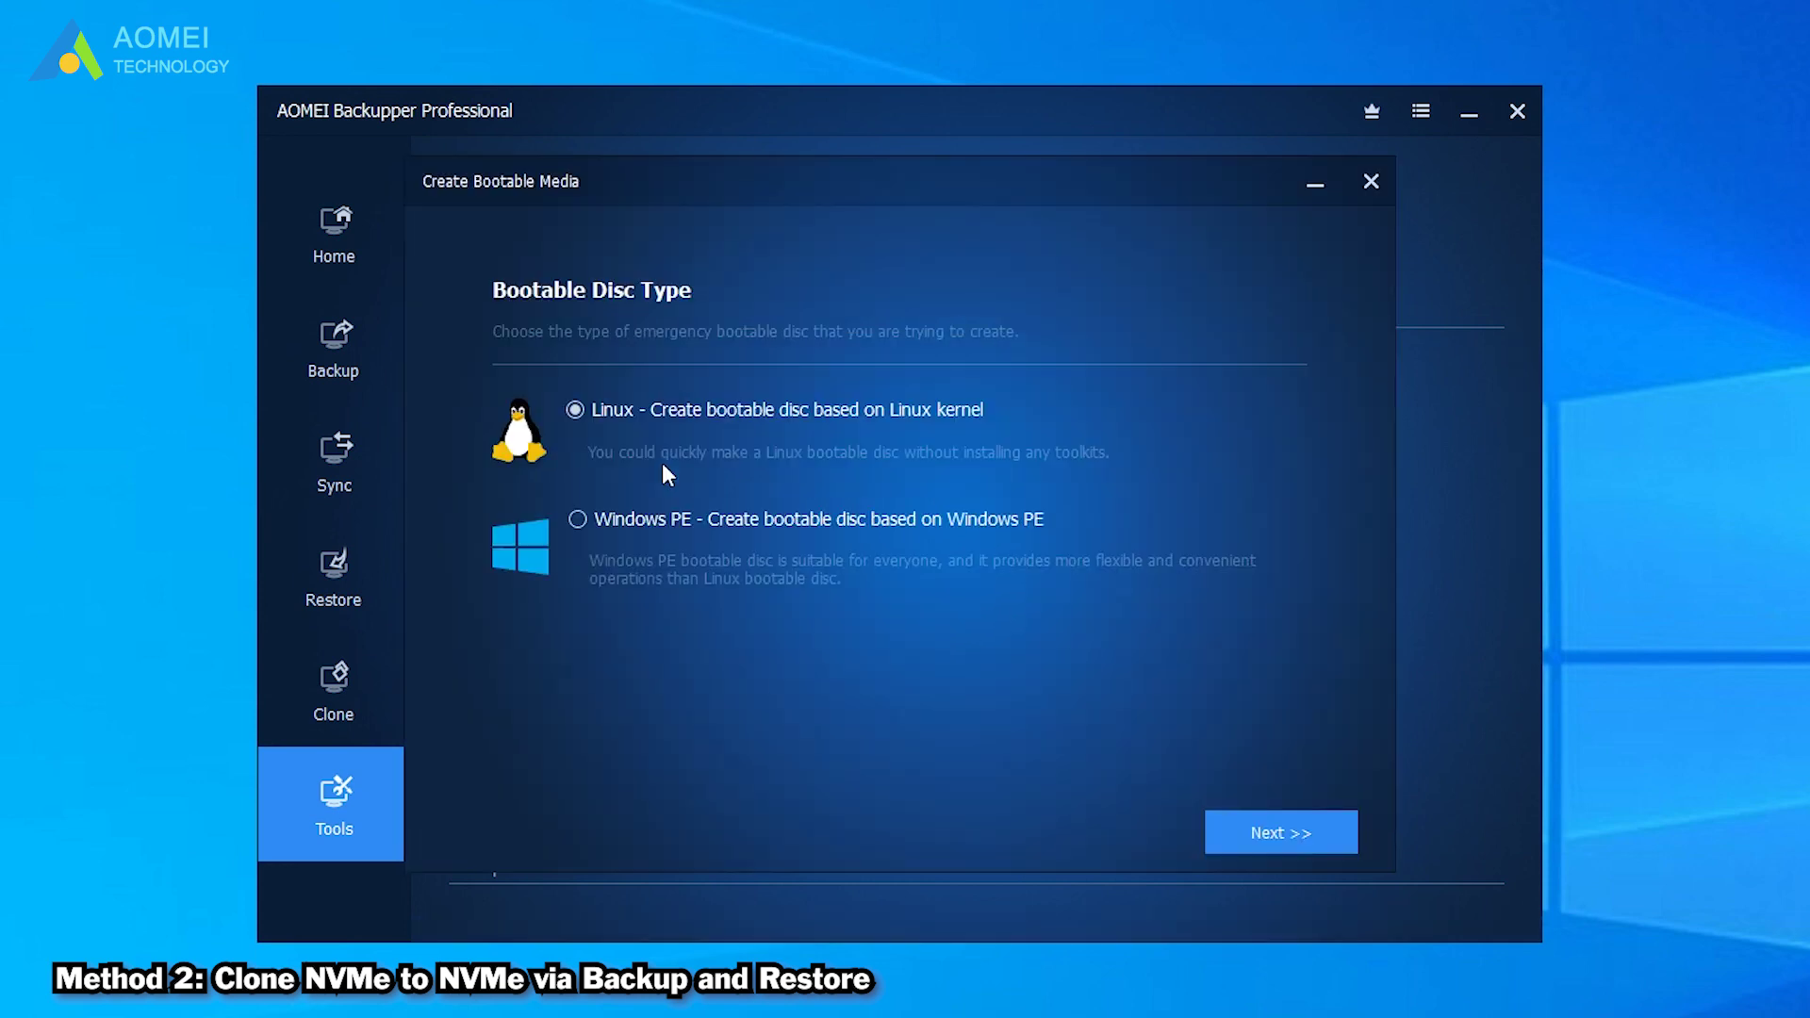
pyautogui.click(621, 524)
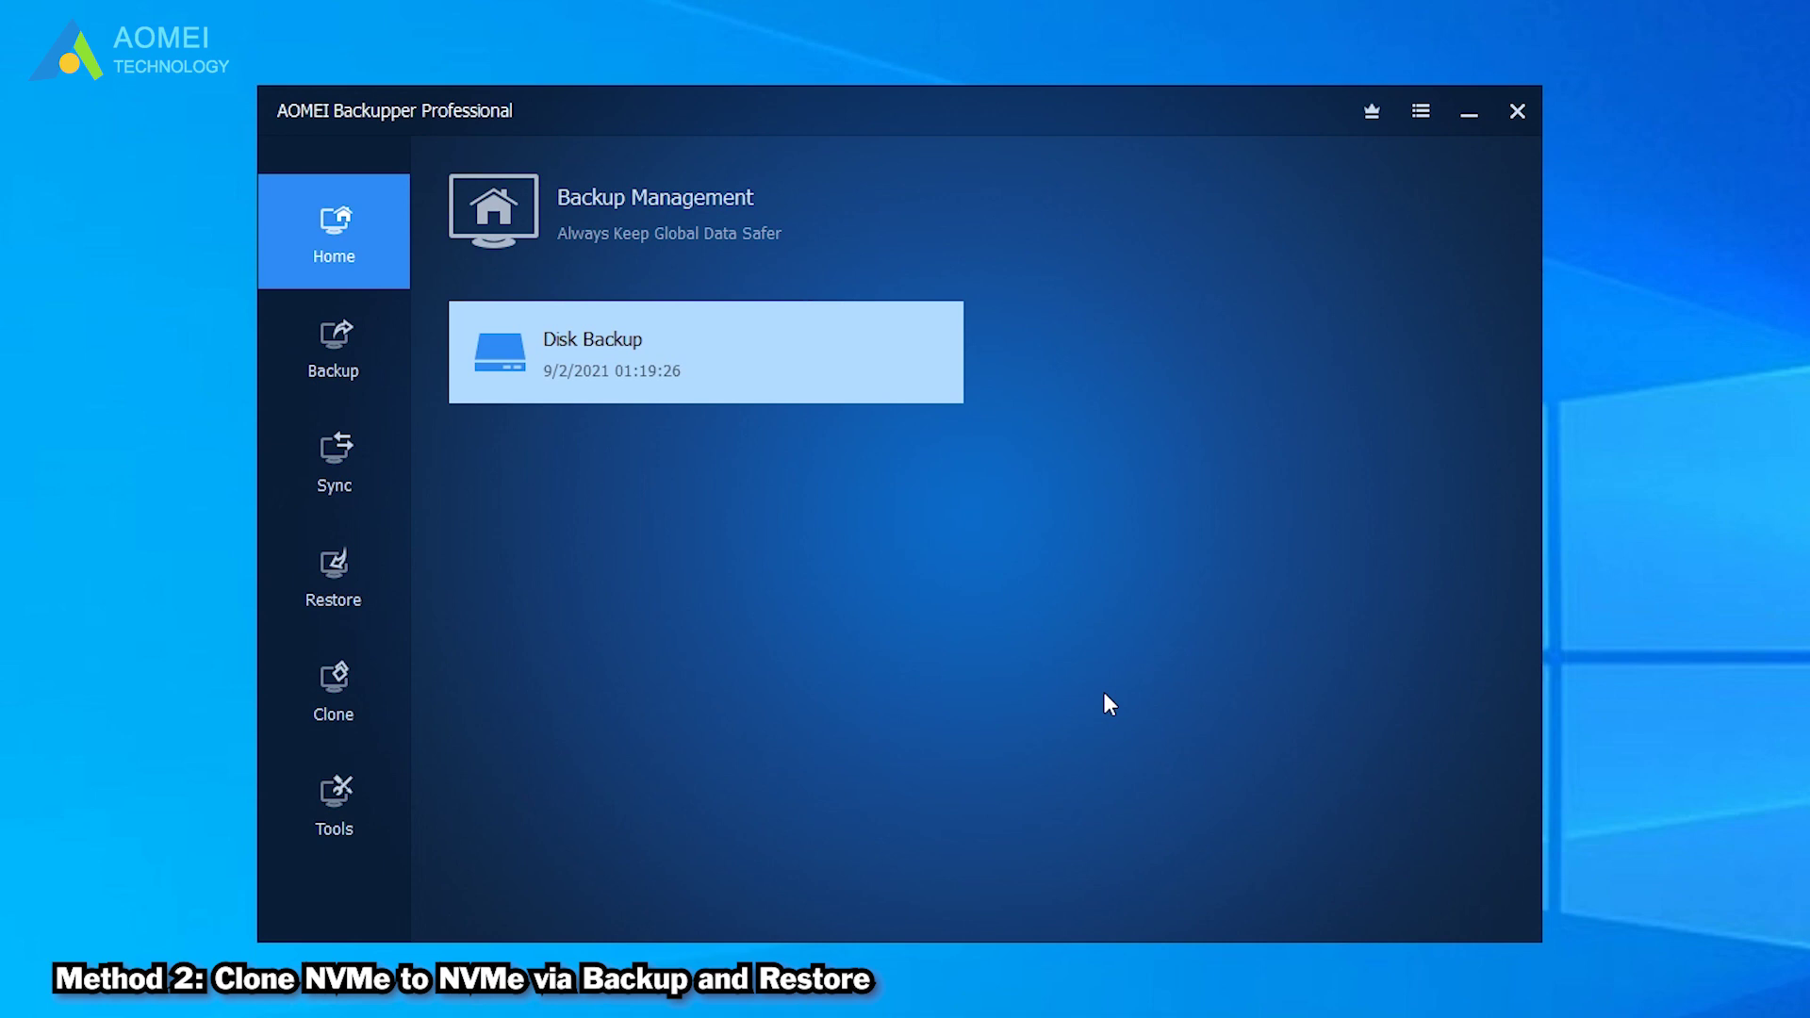
# Load the Disk Backup image file for restoring
pyautogui.click(399, 617)
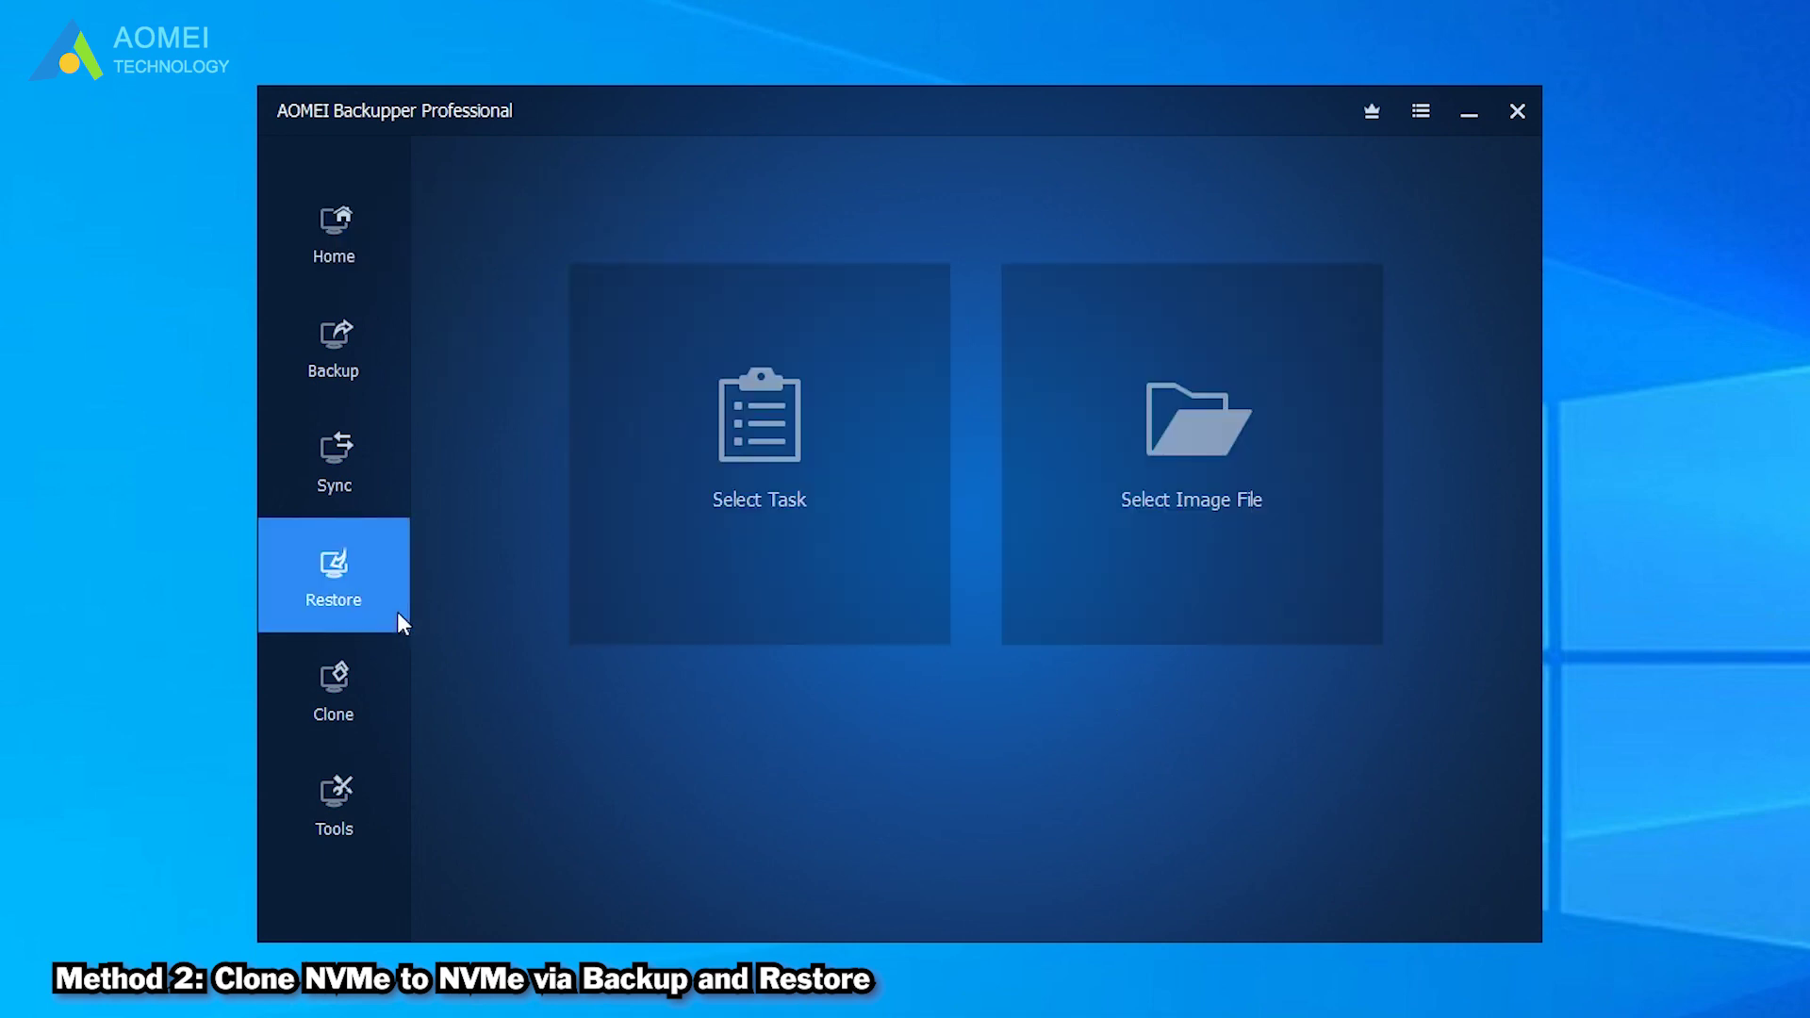
pyautogui.click(1010, 575)
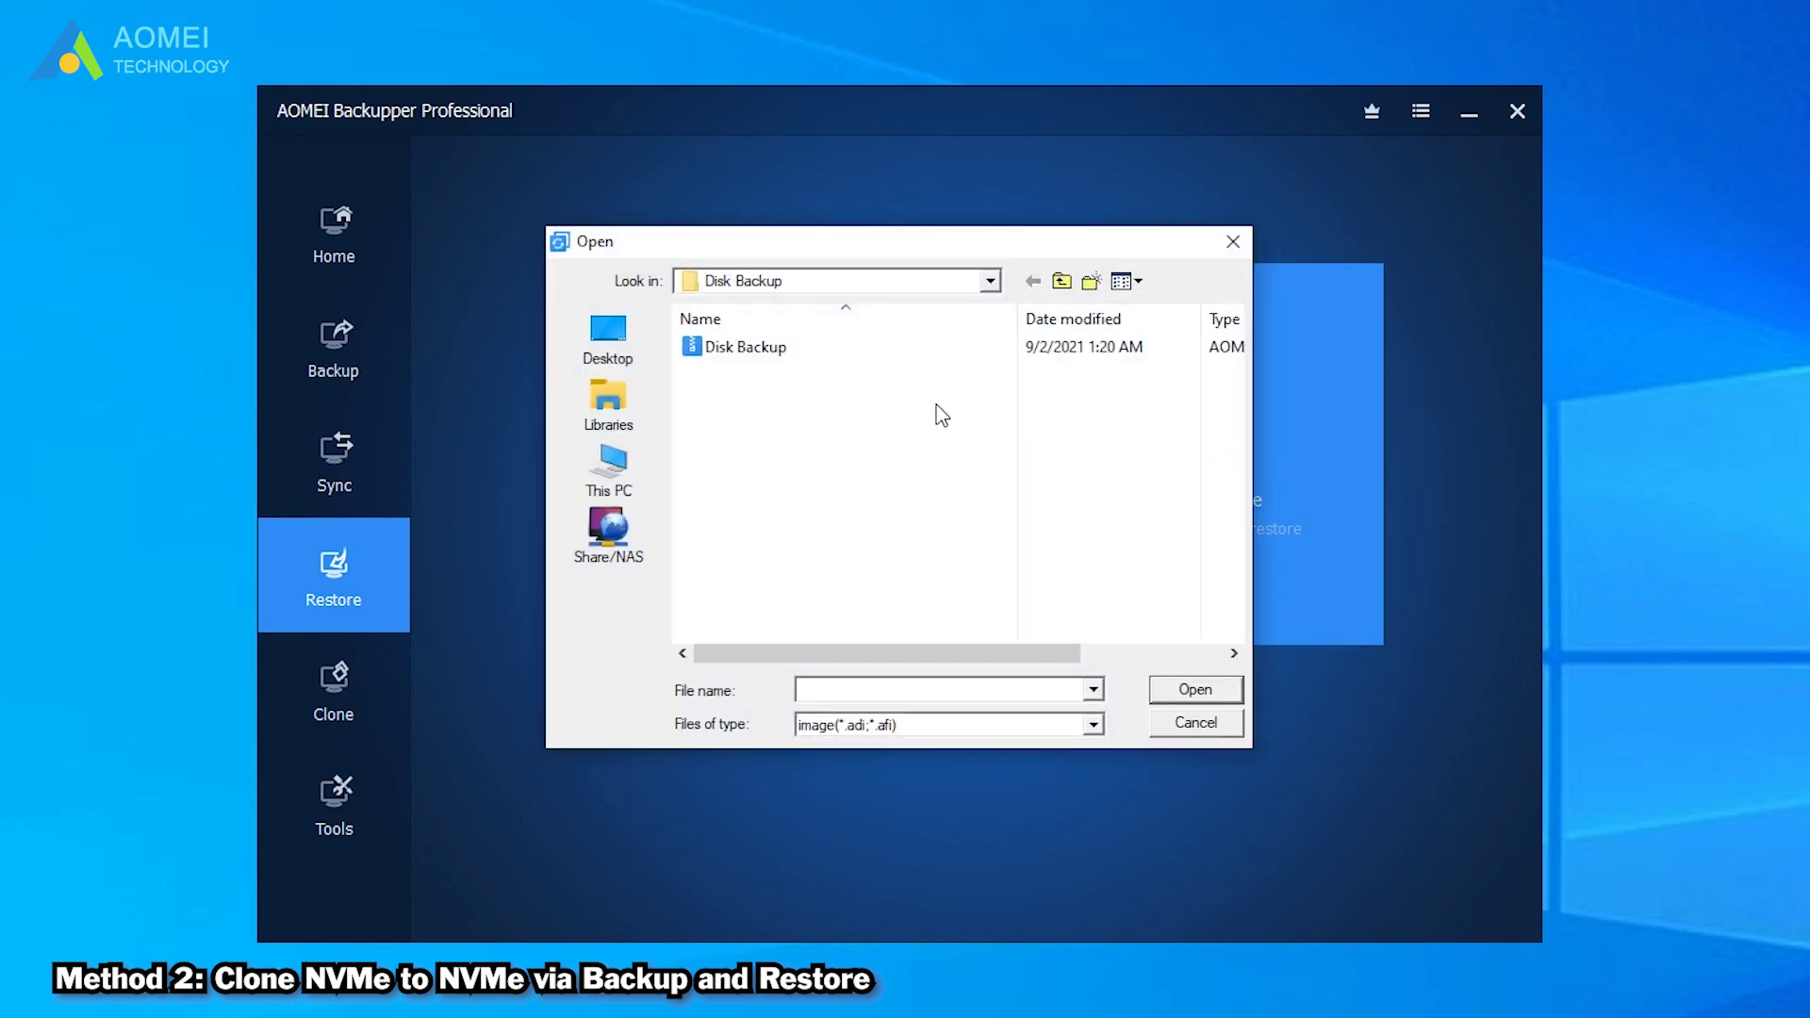
pyautogui.click(947, 349)
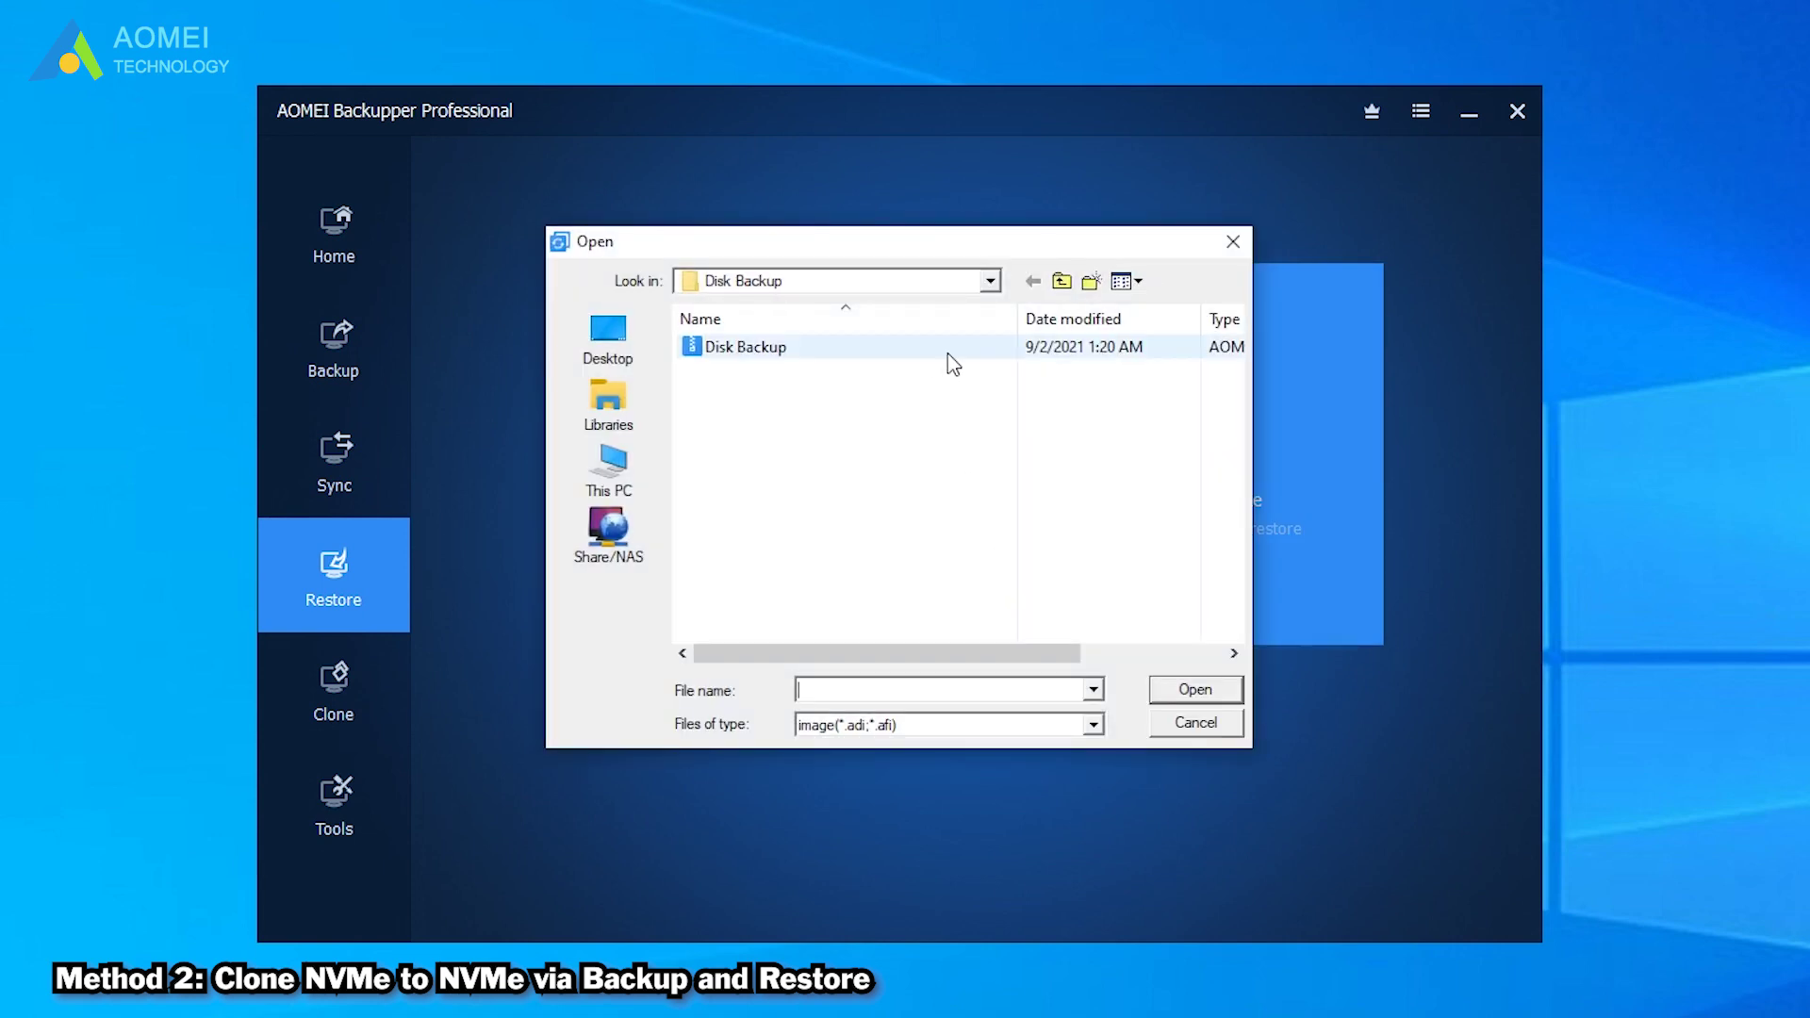
pyautogui.click(1189, 695)
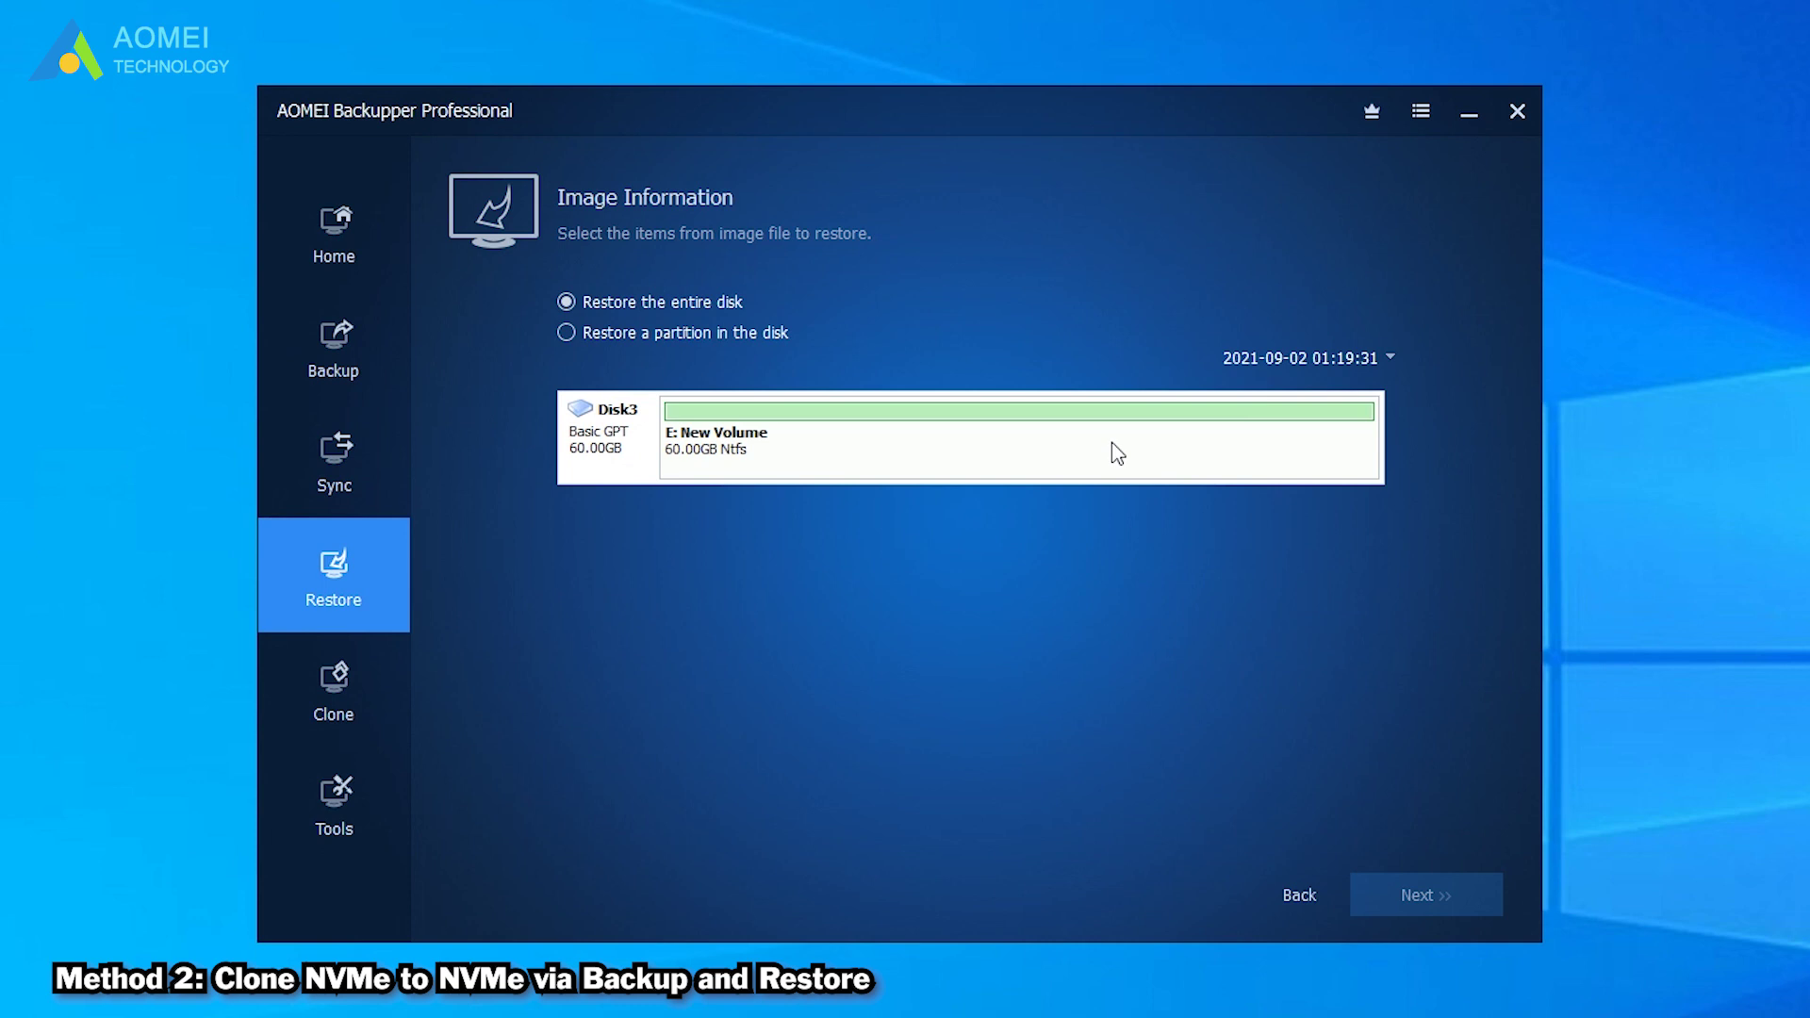
# Choose Disk3 from the image and Disk2 (800 GB) as the restore destination
pyautogui.click(1111, 443)
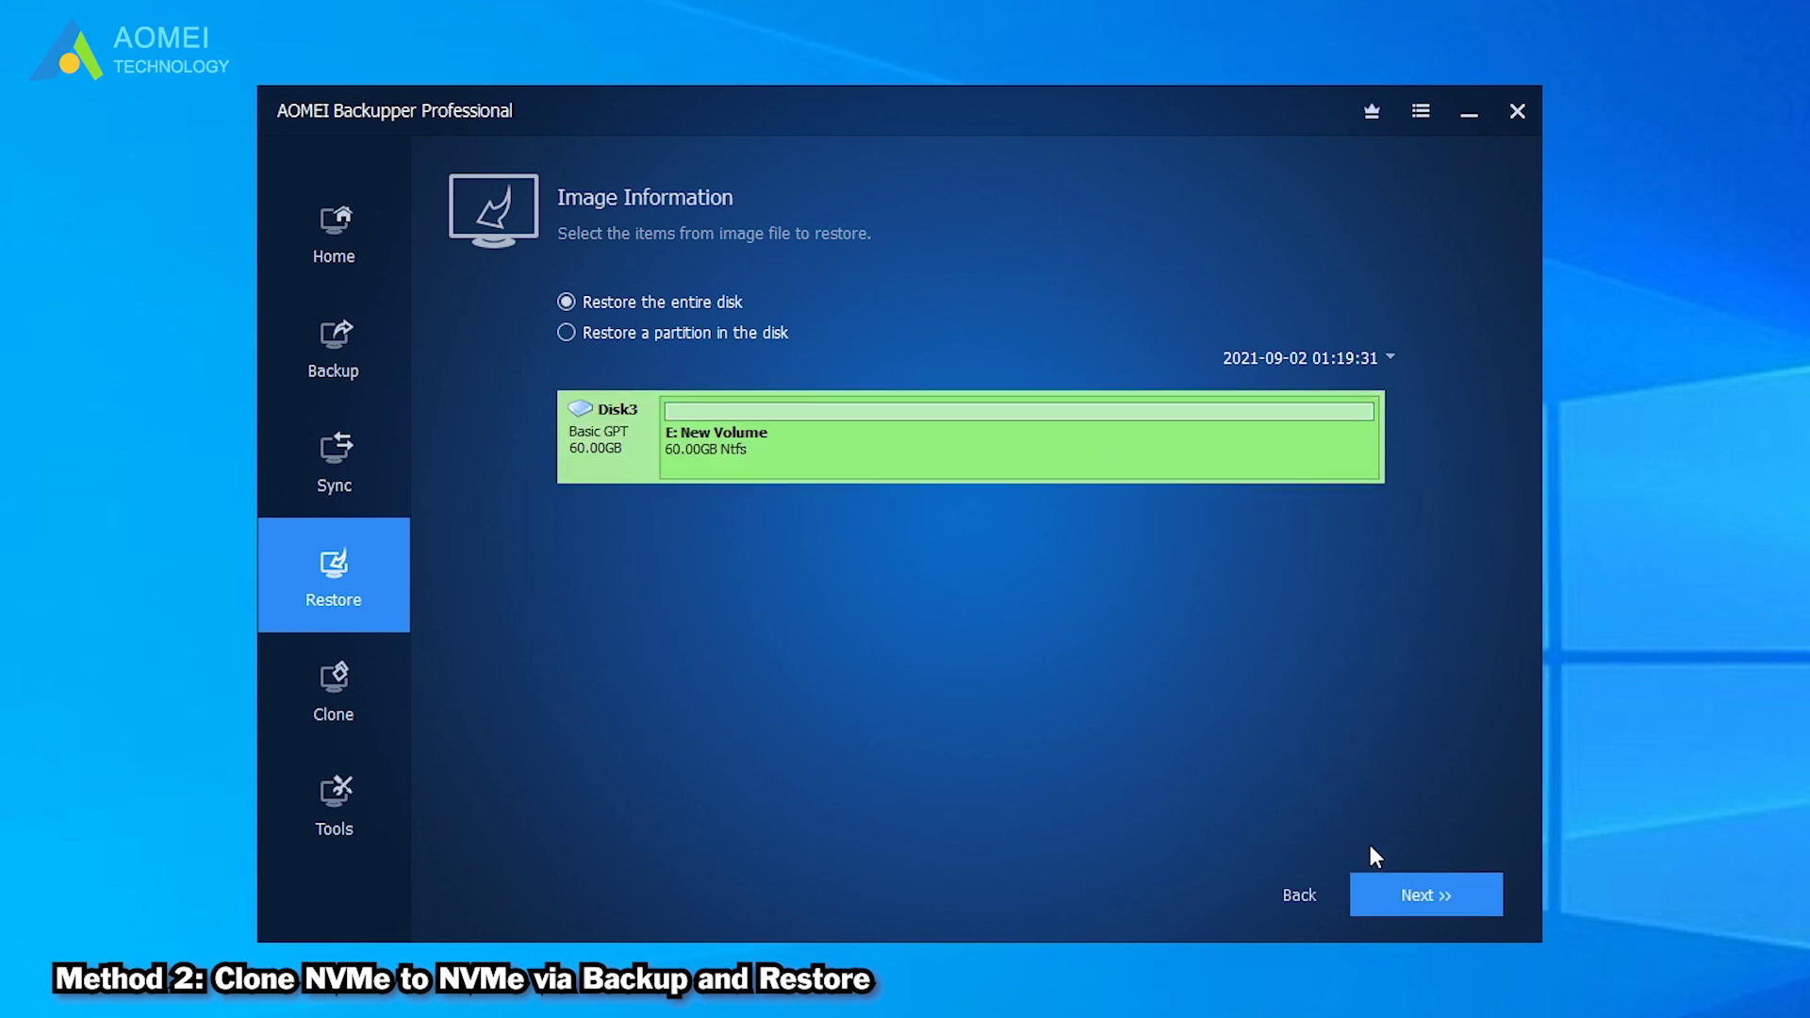
pyautogui.click(1408, 889)
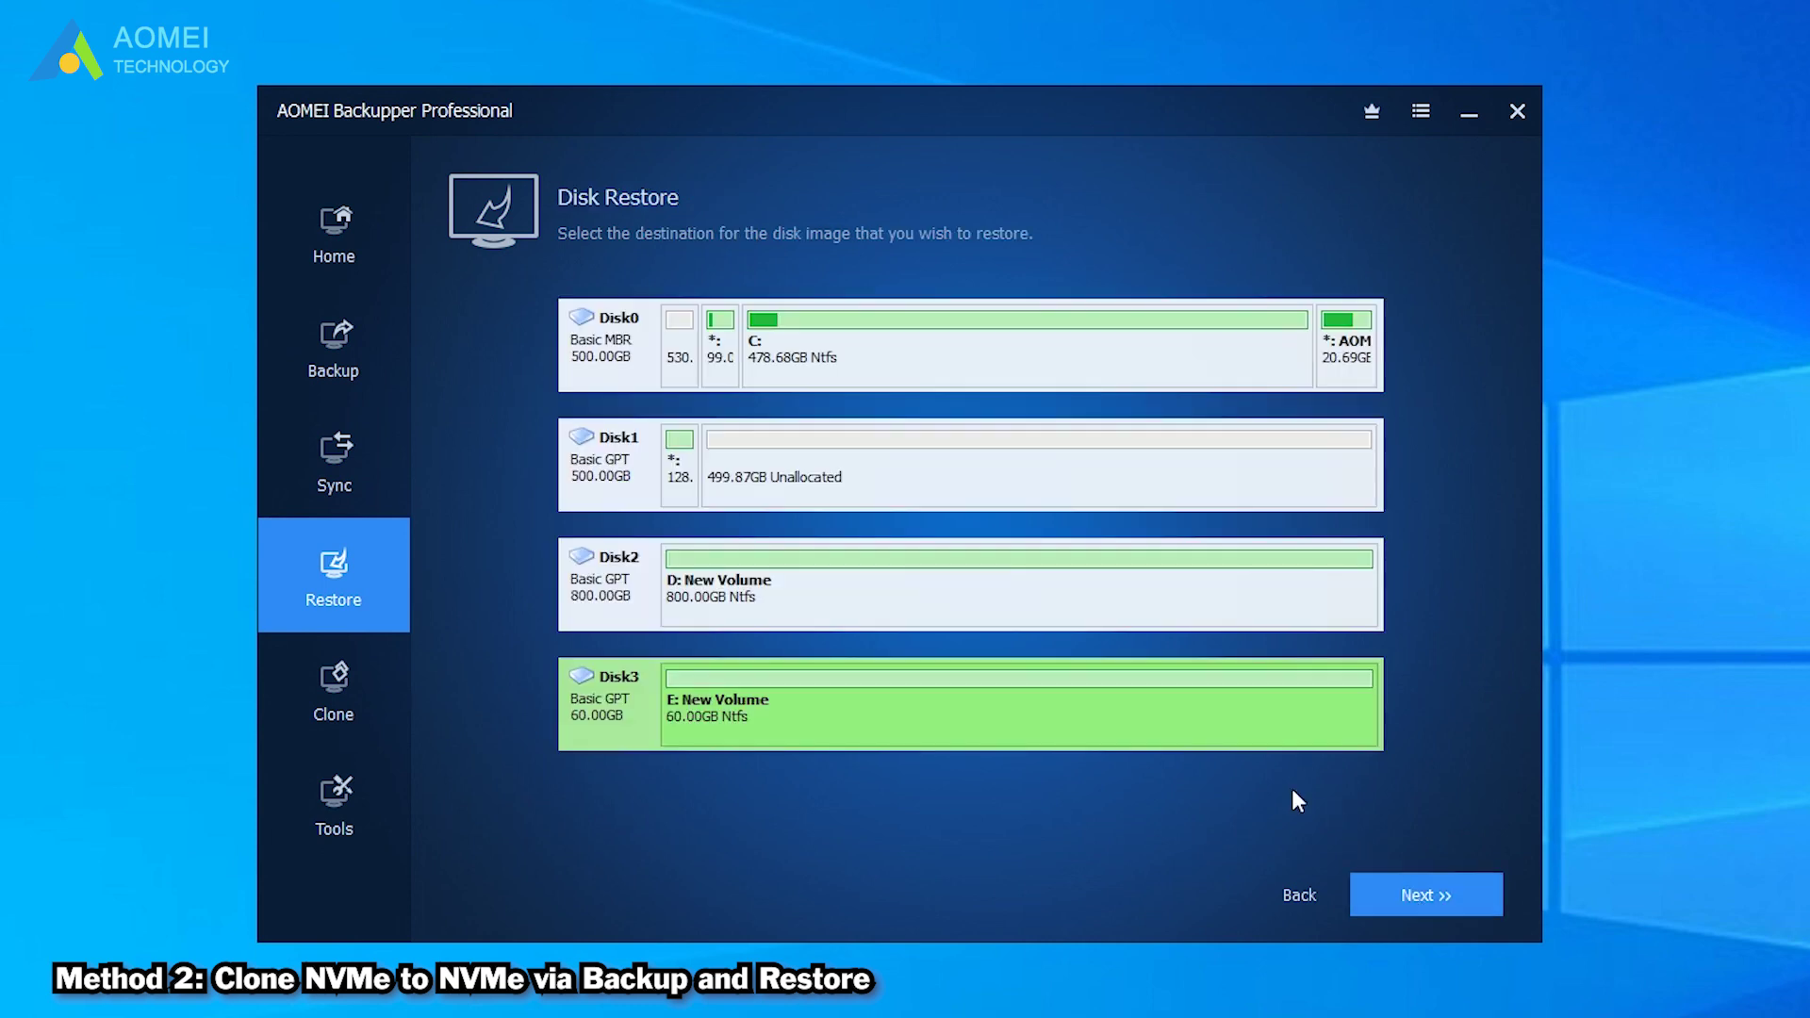
pyautogui.click(1195, 608)
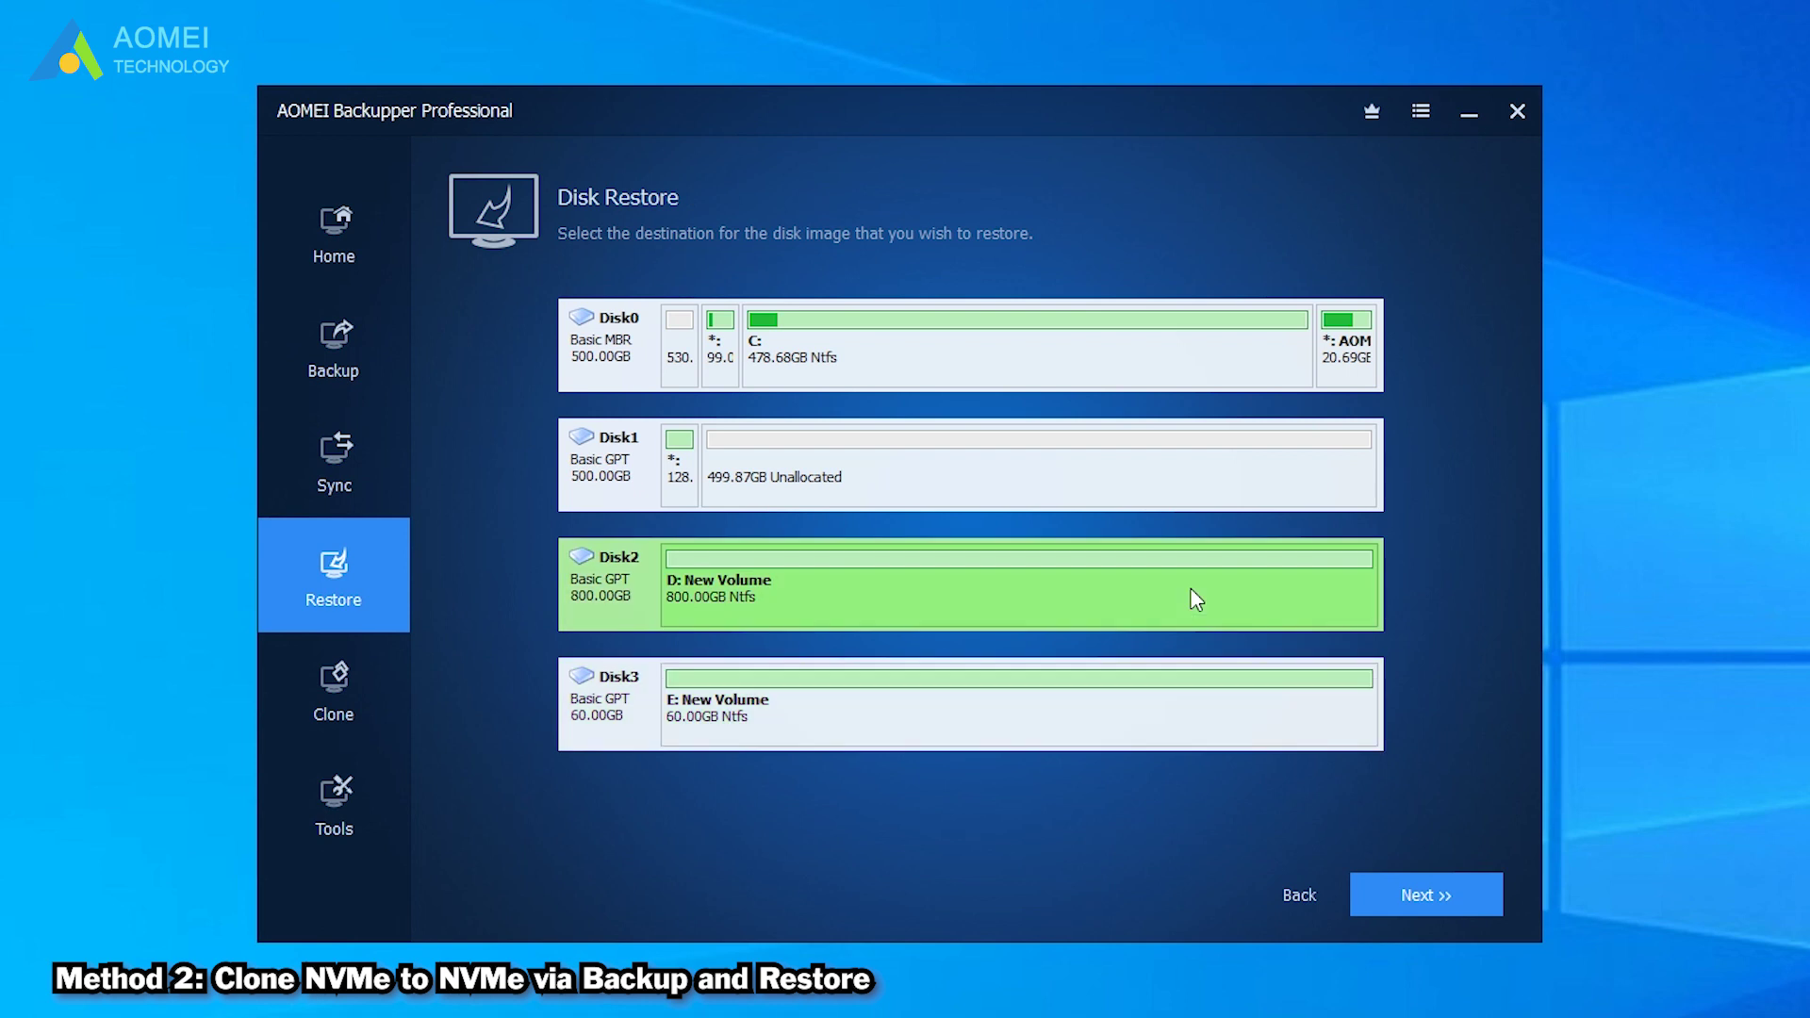
pyautogui.click(1414, 890)
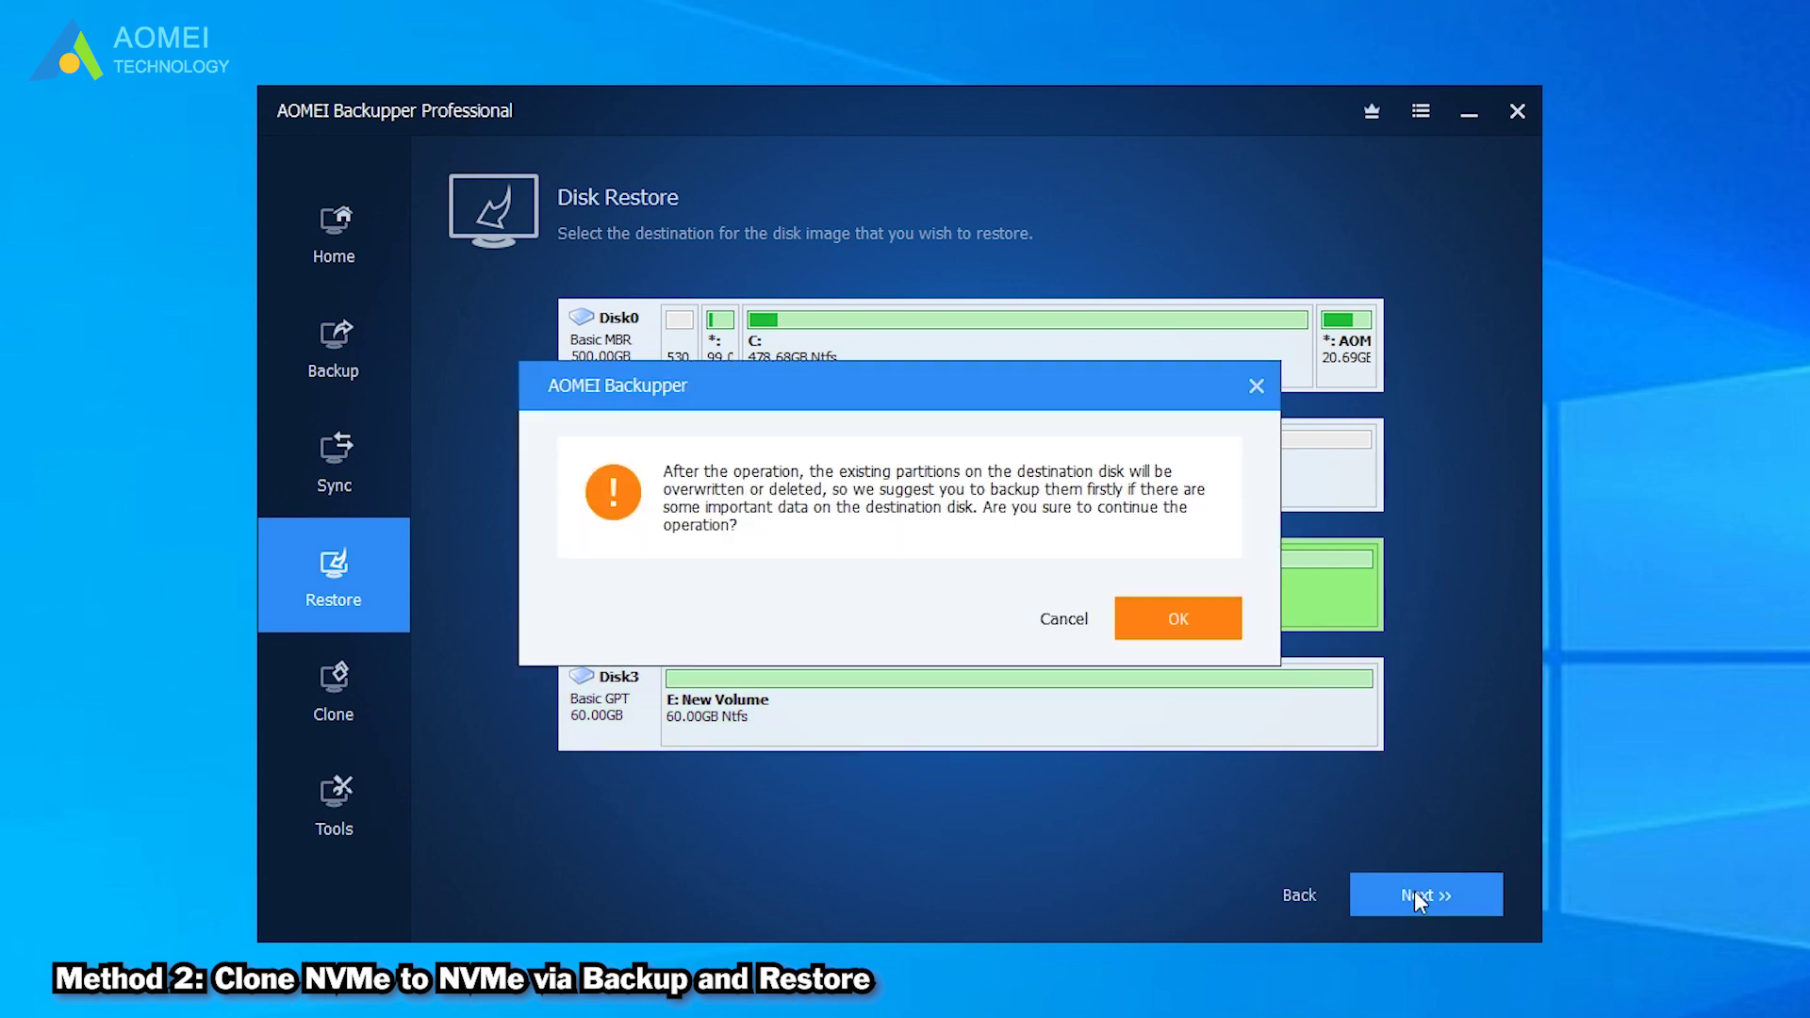
# Accept the destination overwrite warning and enable SSD Alignment for the restore
pyautogui.click(1203, 617)
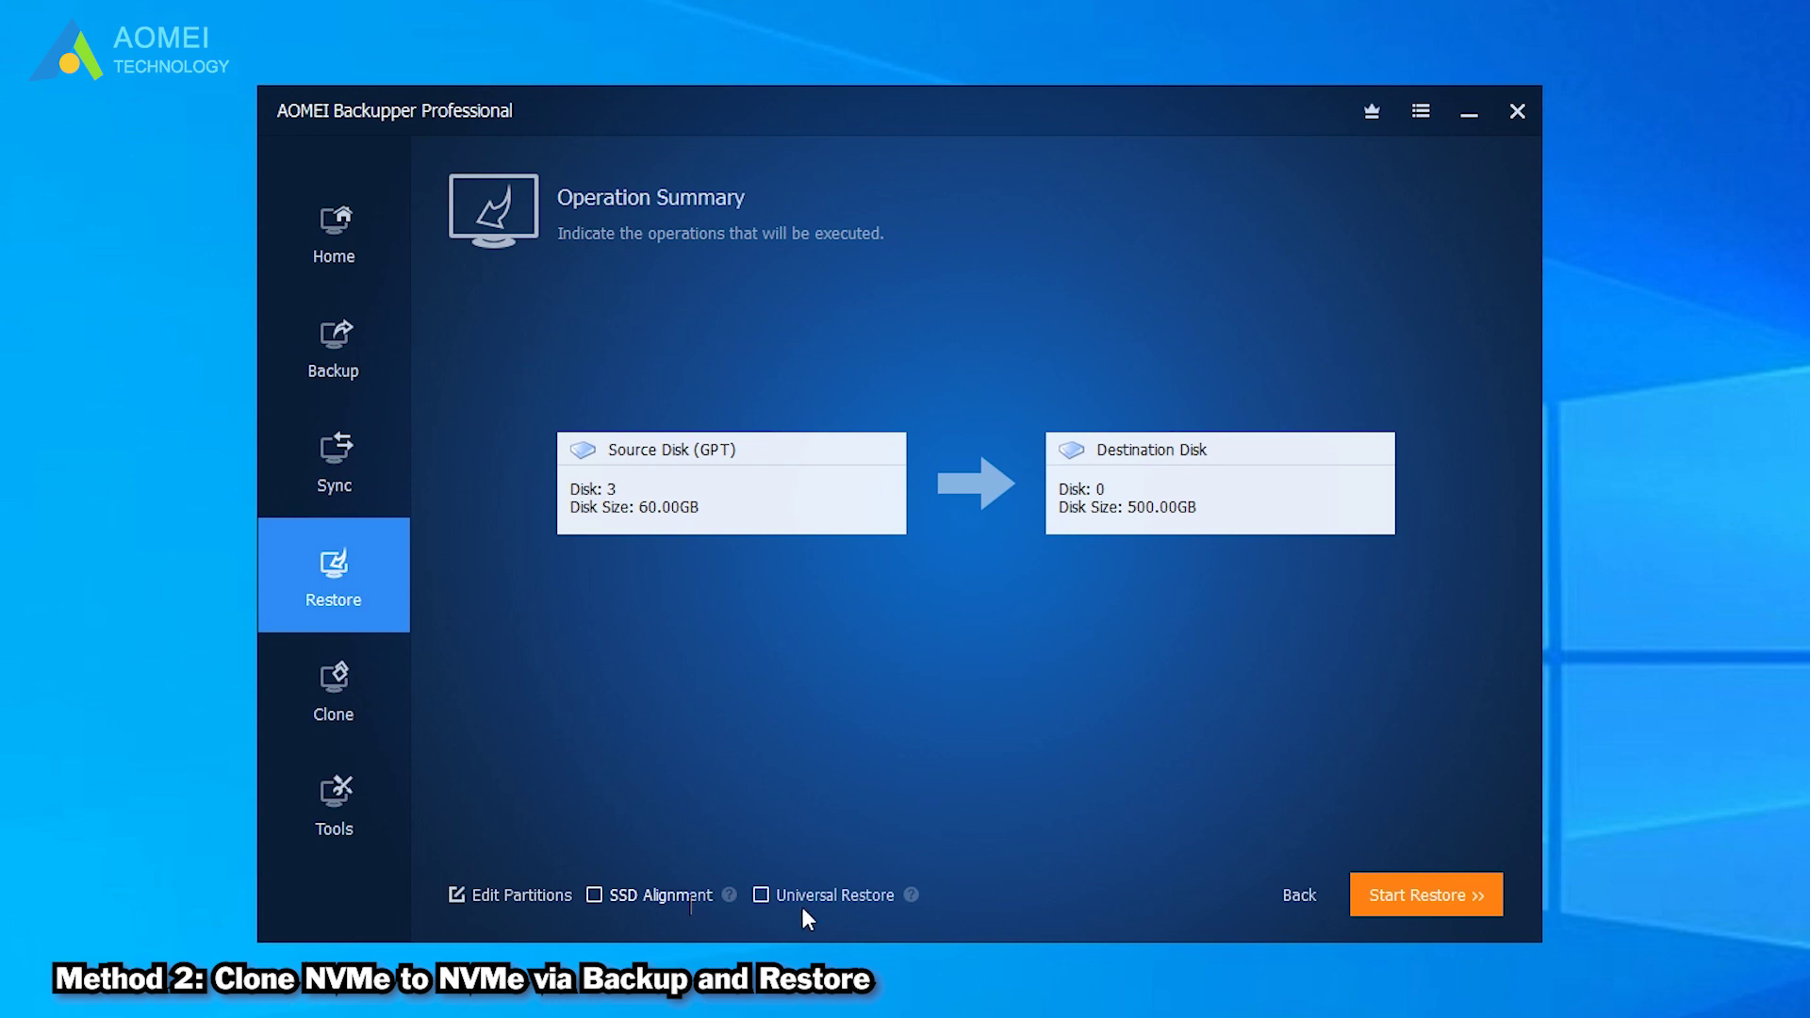
pyautogui.click(594, 894)
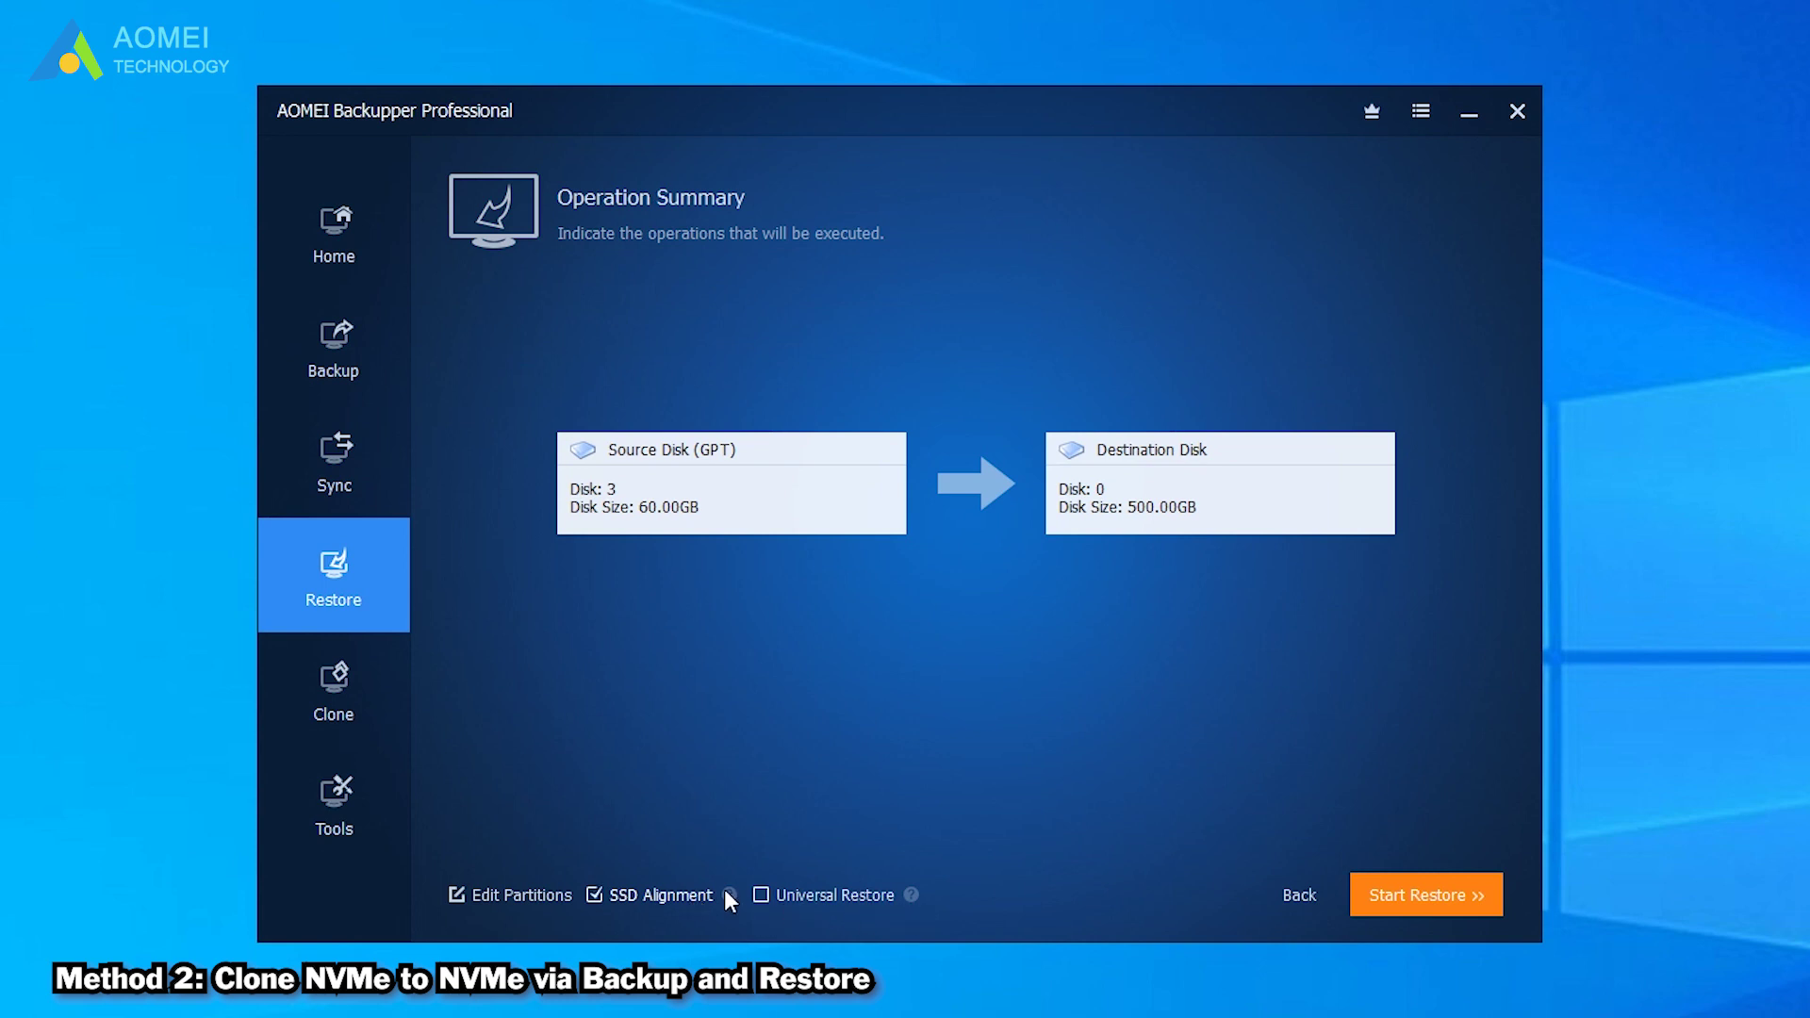